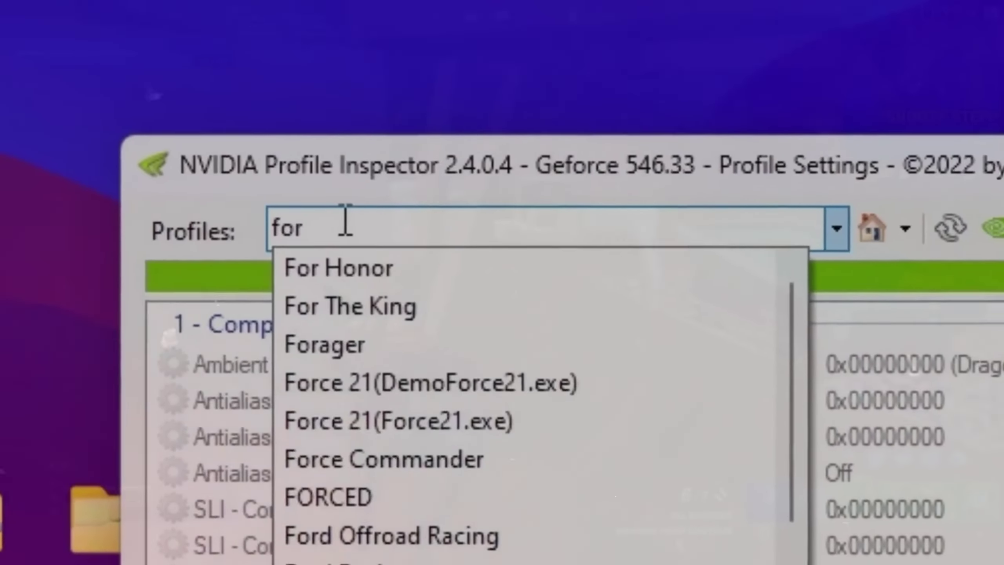
- Filter the Profiles list to names starting with 'for', such as For Honor and Forager
text(t)
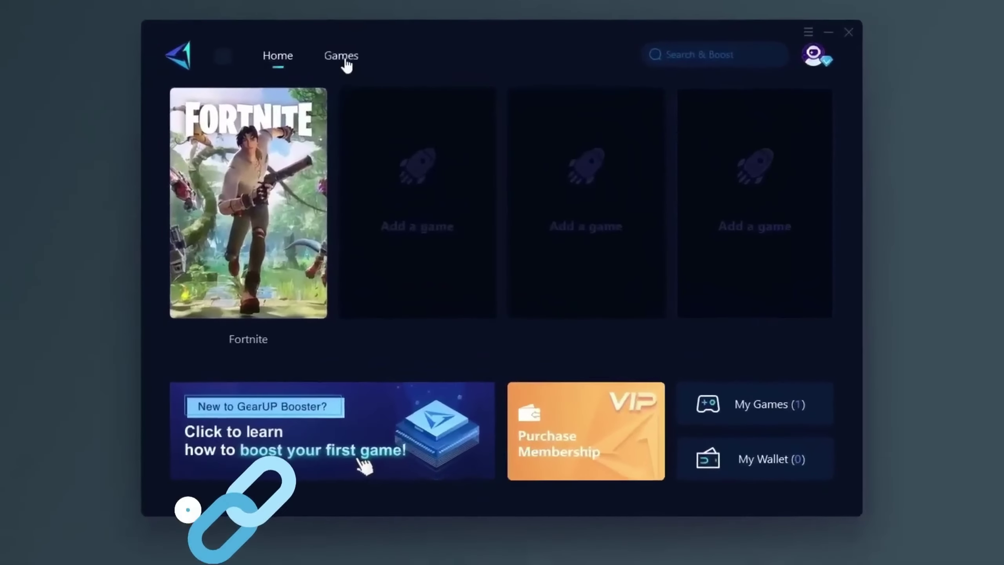
- Check Fortnite's boost page, then scroll through the Games library of supported titles
click(242, 345)
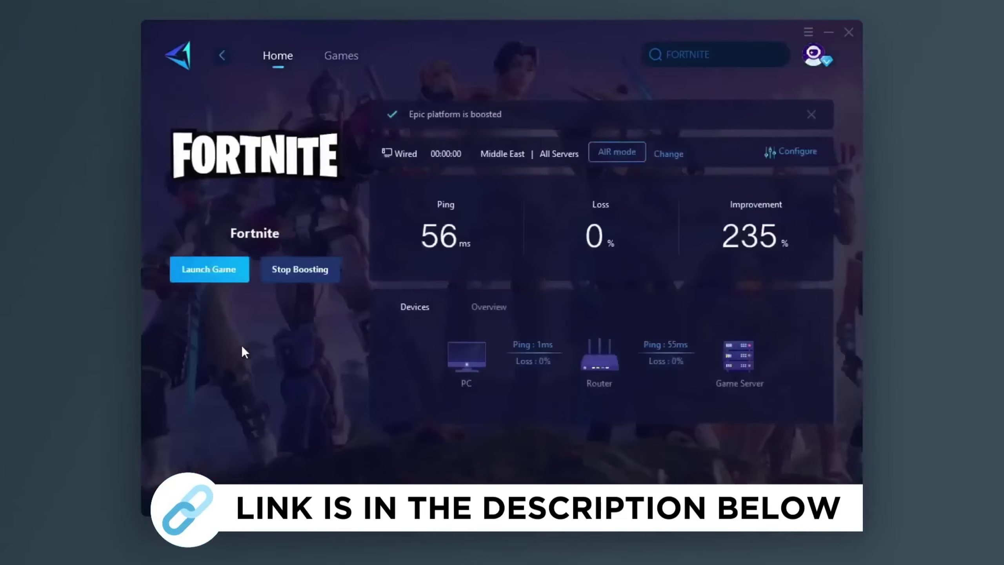
click(341, 56)
scroll(456, 203, down, 1)
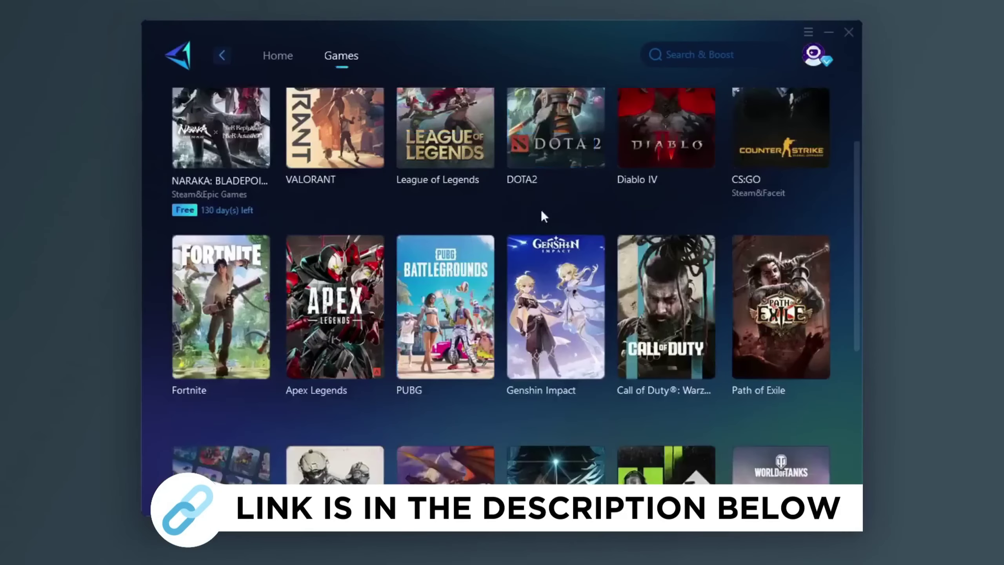
scroll(543, 223, down, 5)
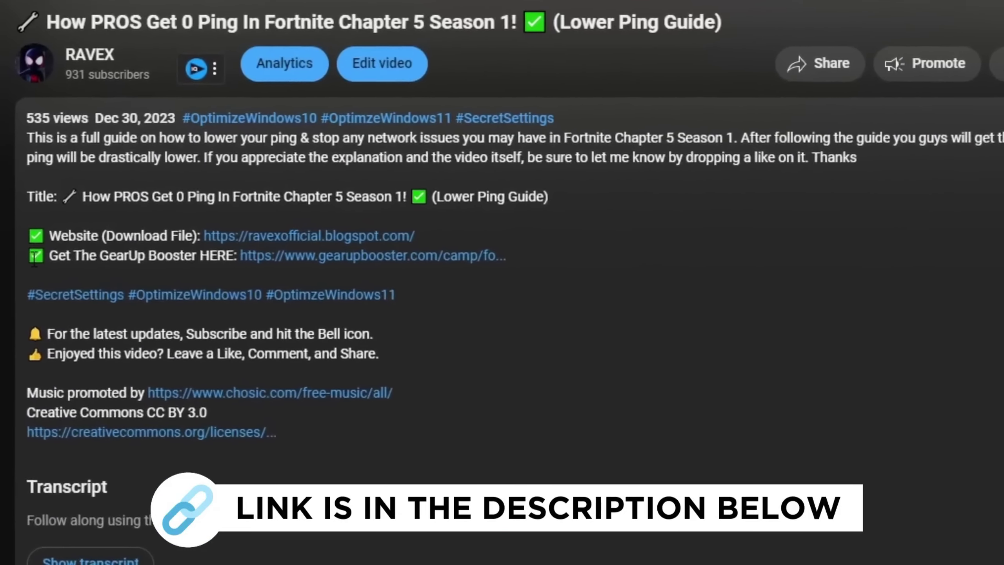
drag(37, 277, 585, 277)
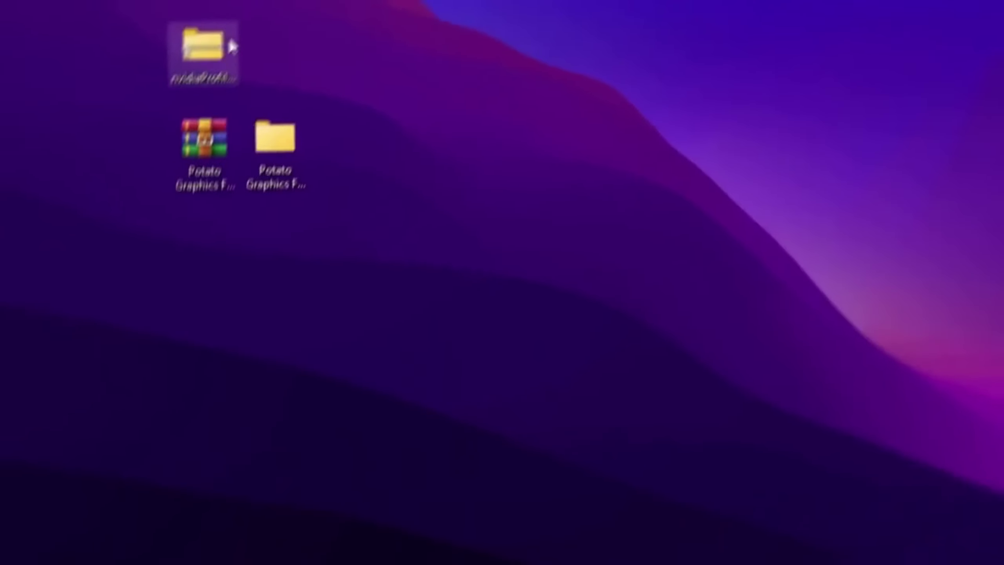
- Extract the nvidiaProfileInspector zip to an nvidiaProfileInspector folder with WinRAR, replacing all existing files
right_click(234, 34)
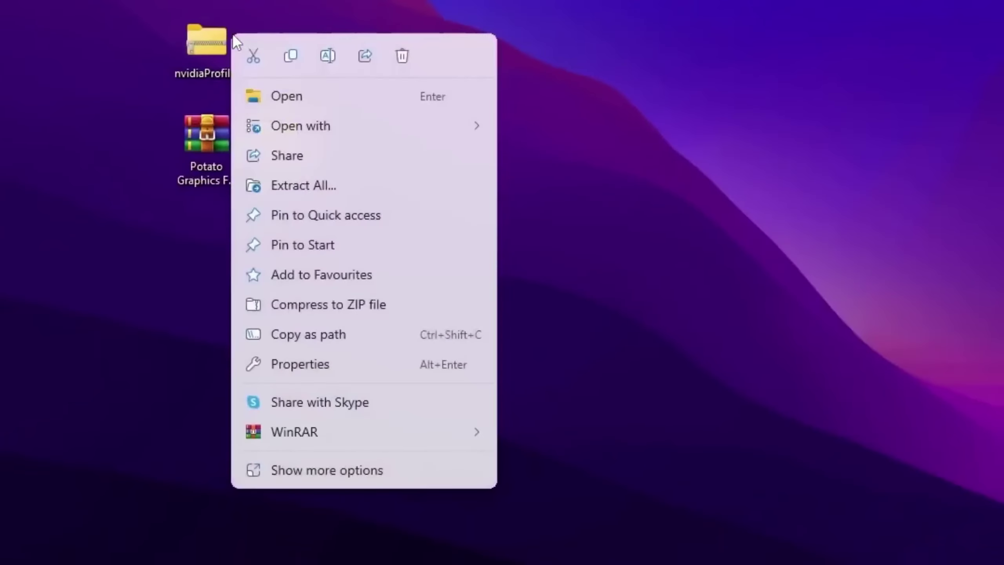
mouse_move(480, 428)
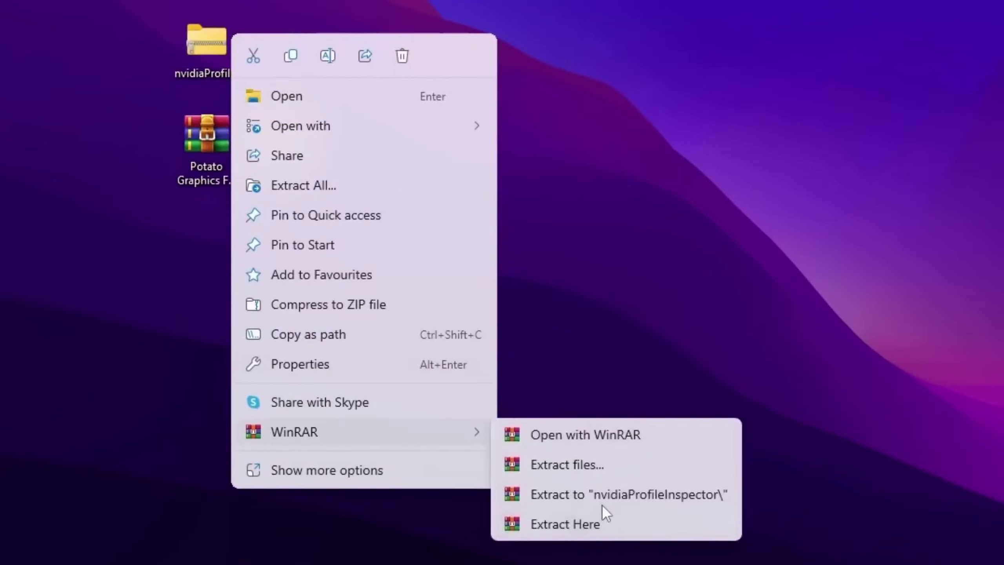
click(674, 500)
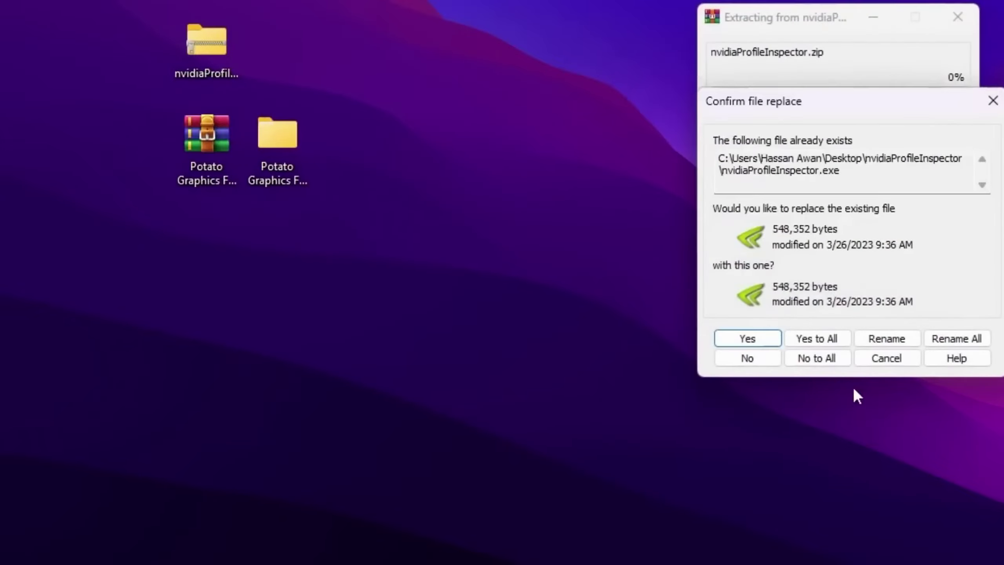
click(824, 339)
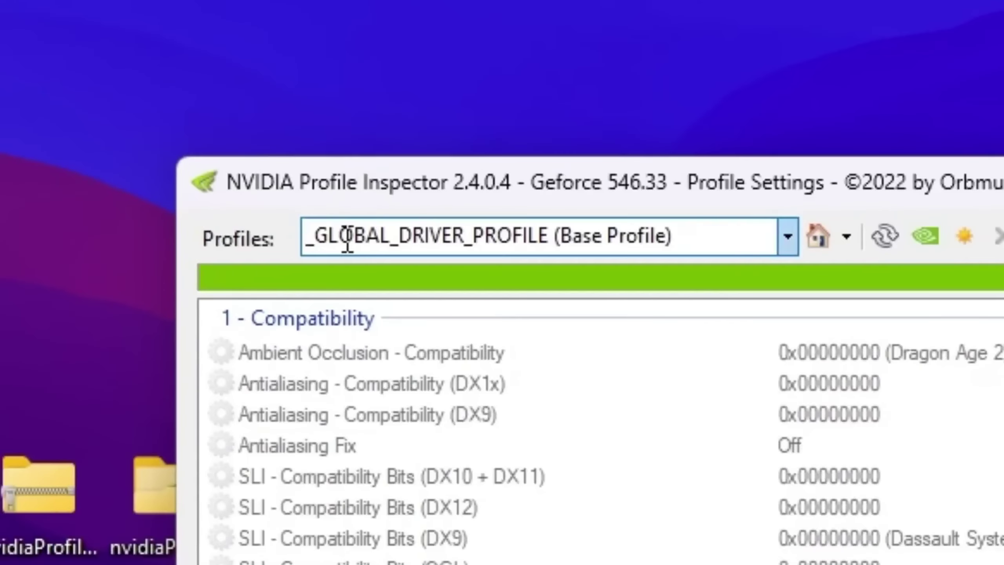
- Load the Fortnite profile by entering 'fort' in the Profiles box and picking Fortnite
click(113, 45)
text(fort)
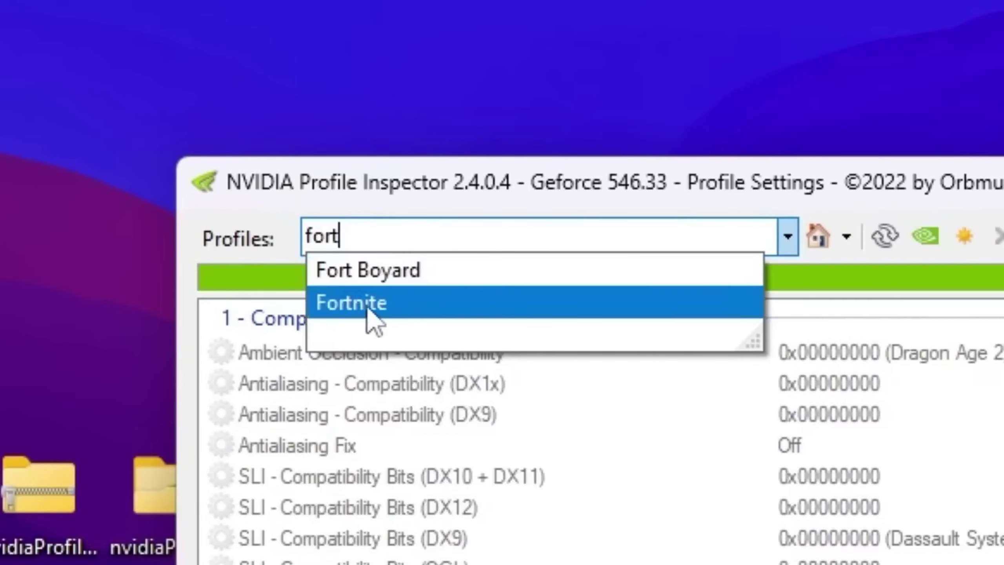
click(363, 312)
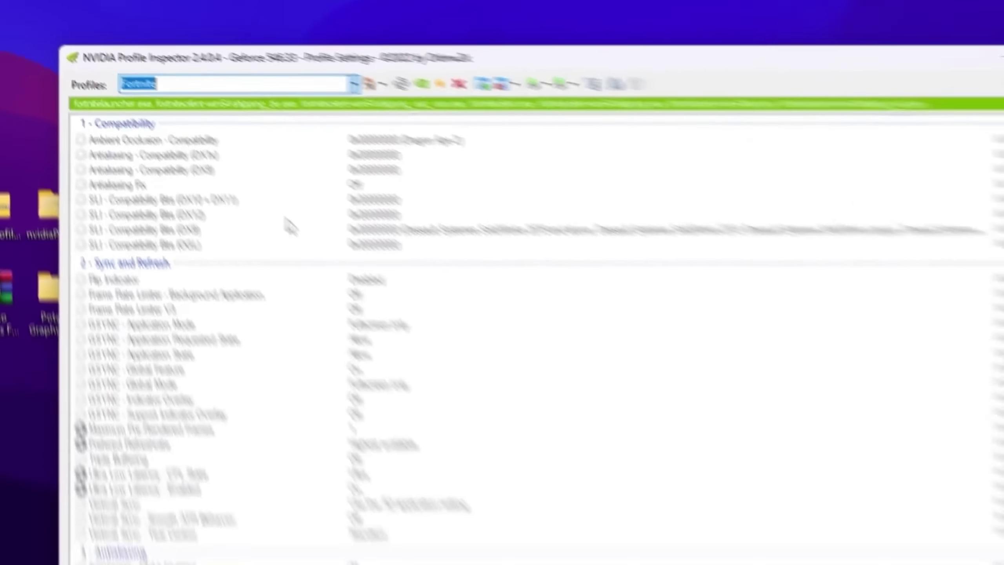
scroll(665, 541, down, 2)
scroll(235, 179, down, 3)
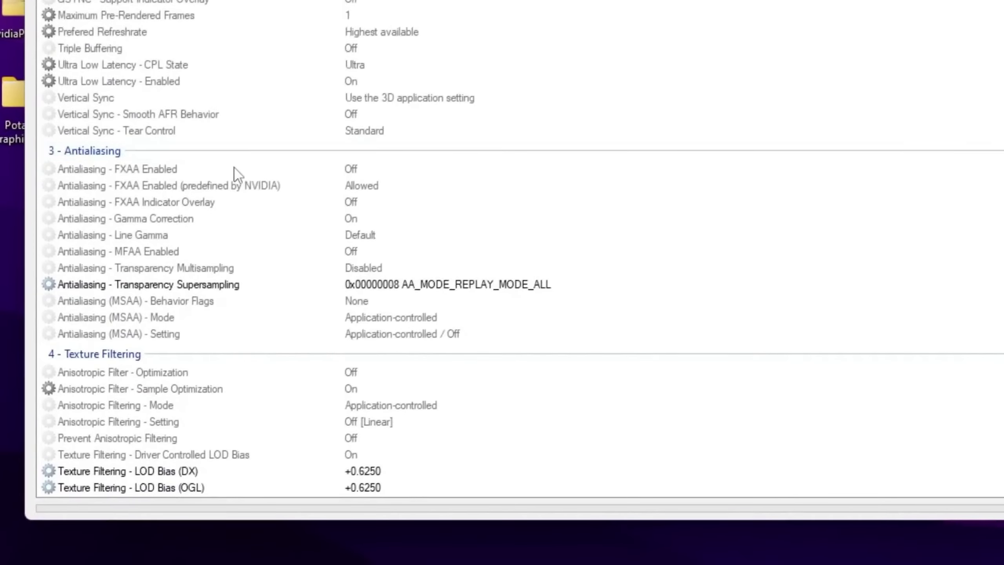
scroll(199, 288, down, 1)
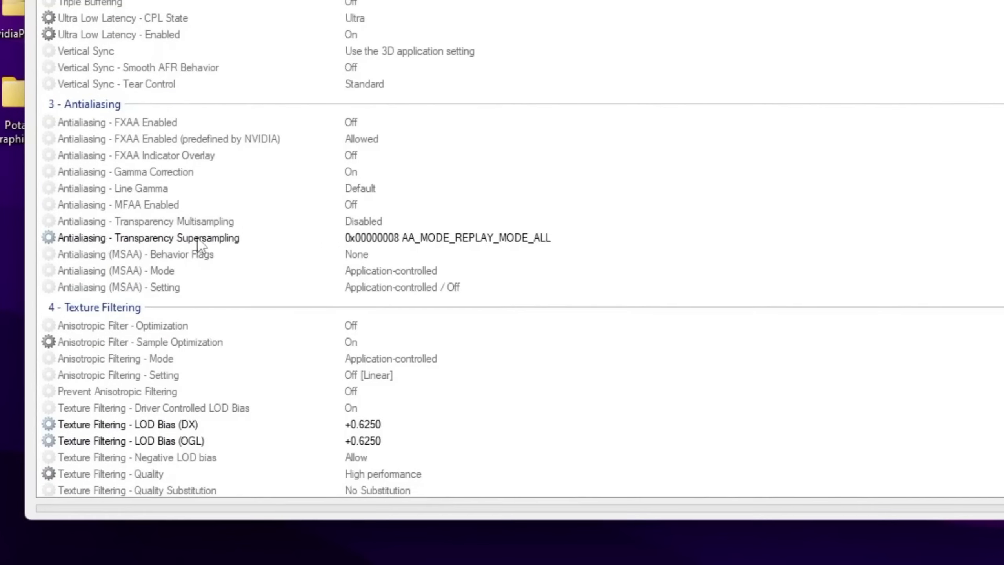
click(413, 242)
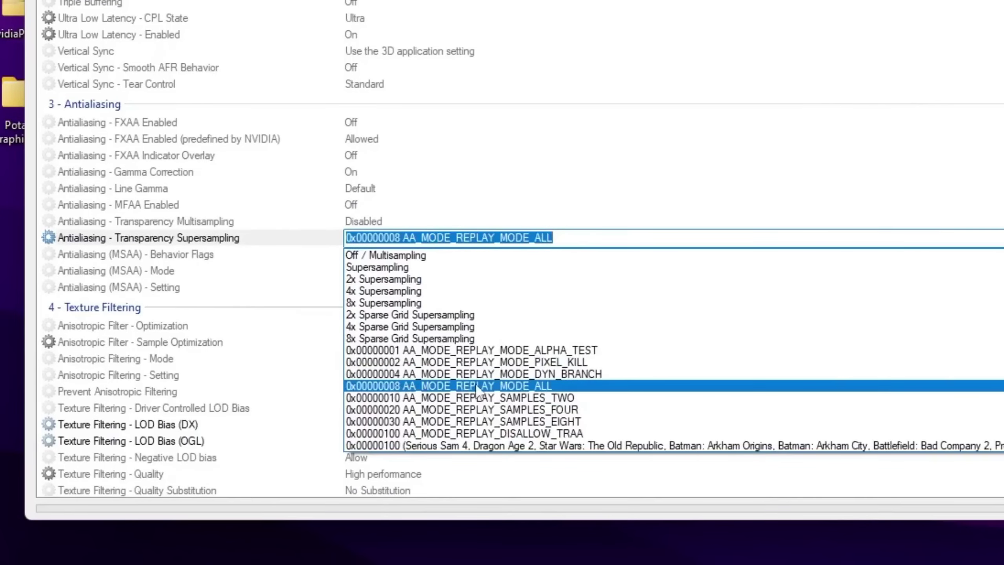
key(Escape)
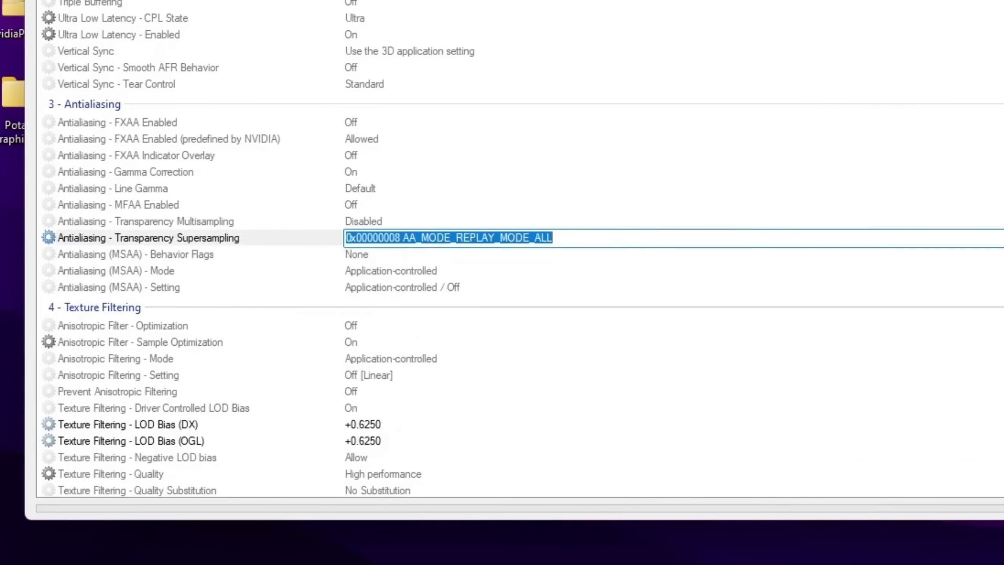
scroll(95, 261, down, 3)
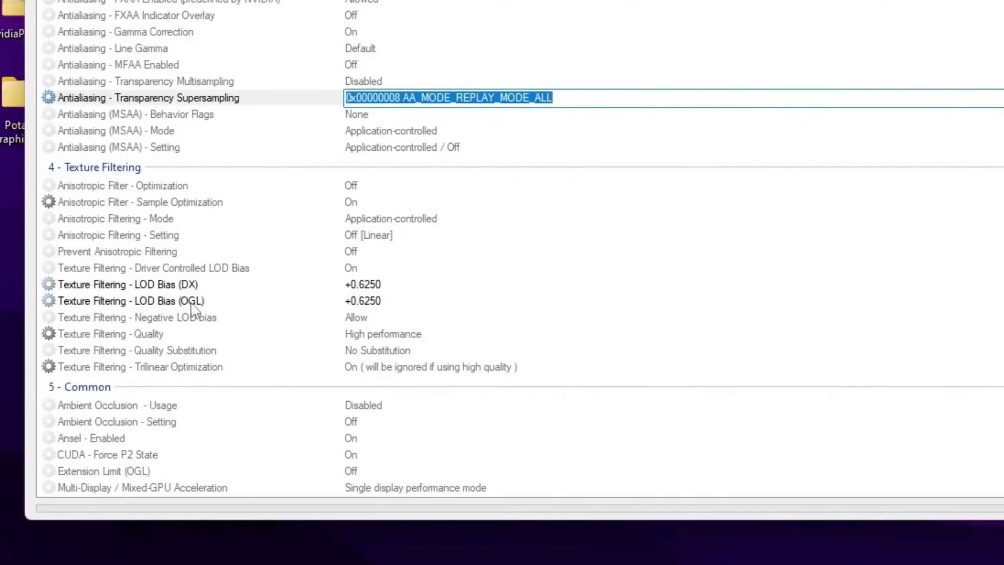
click(457, 284)
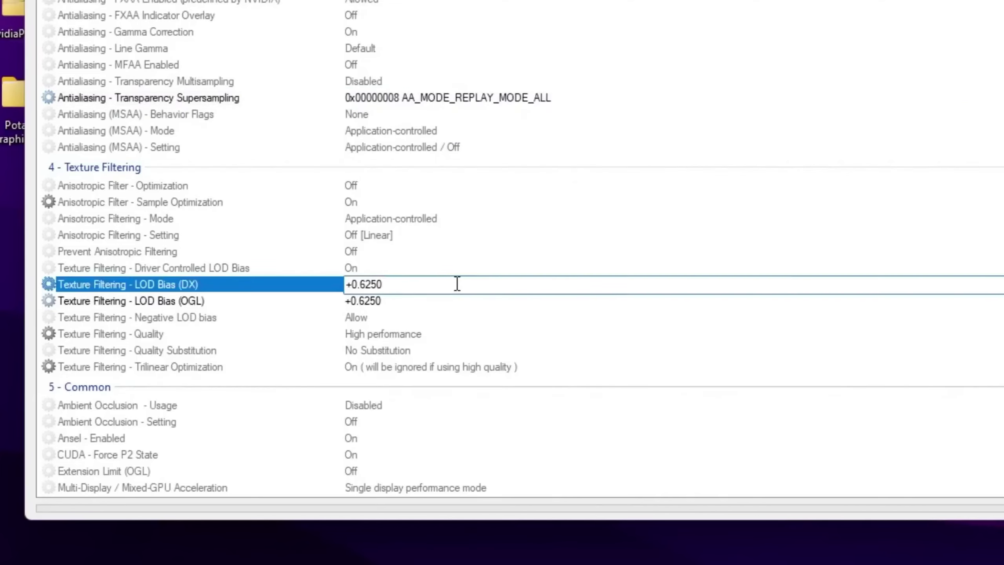
click(1000, 285)
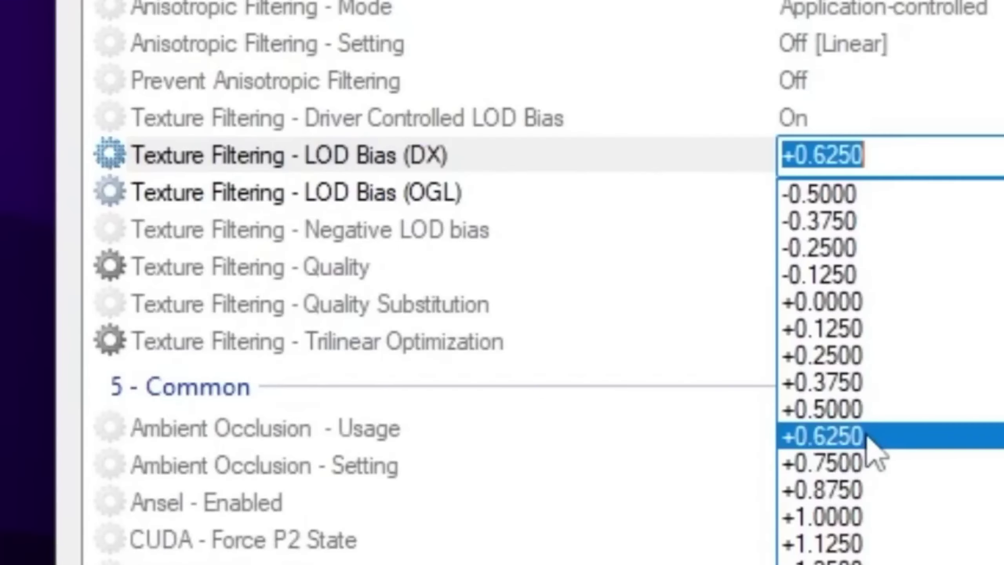
click(867, 436)
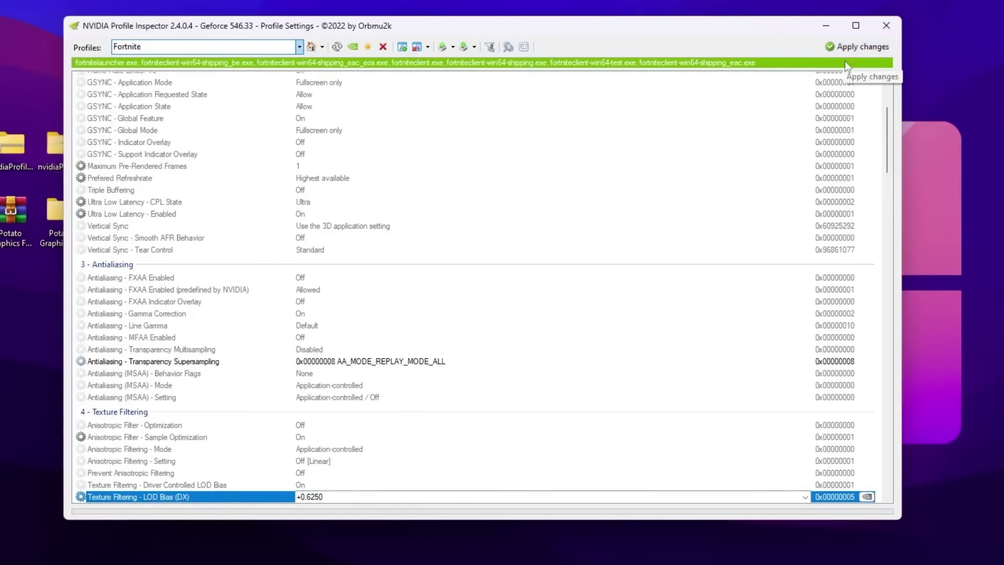
click(850, 47)
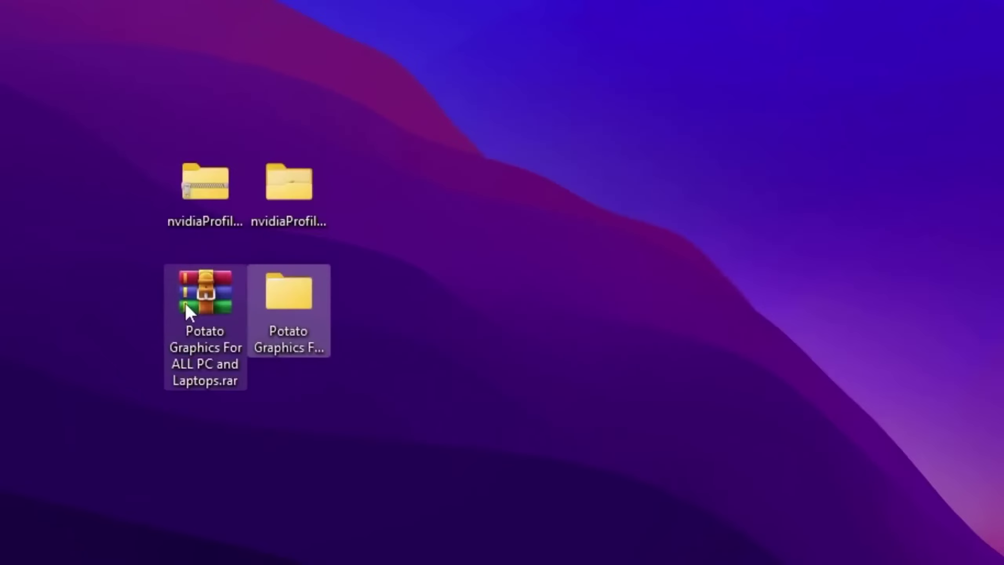
- Open the extracted Potato Graphics For ALL PC and Laptops folder on the desktop
right_click(185, 301)
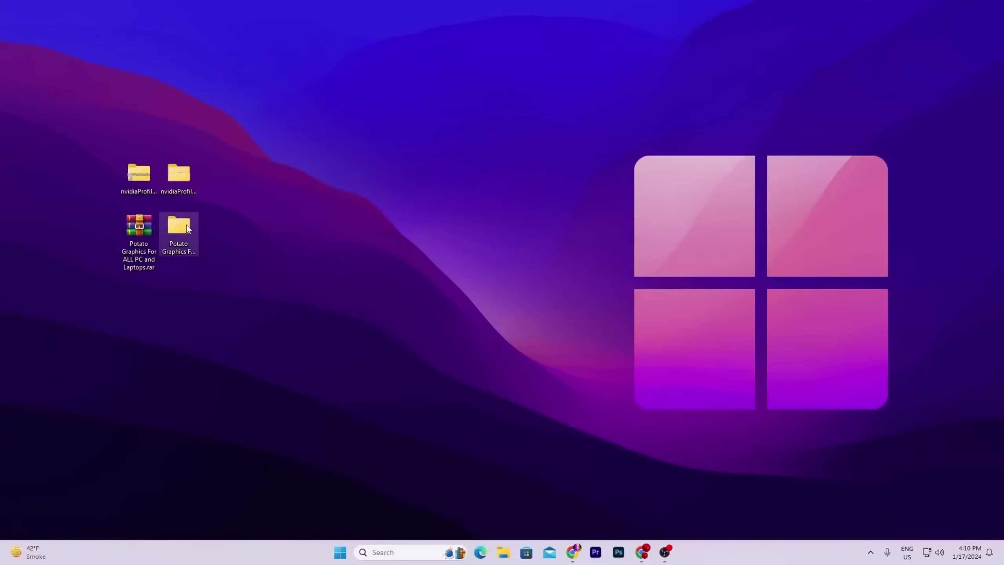
double_click(186, 229)
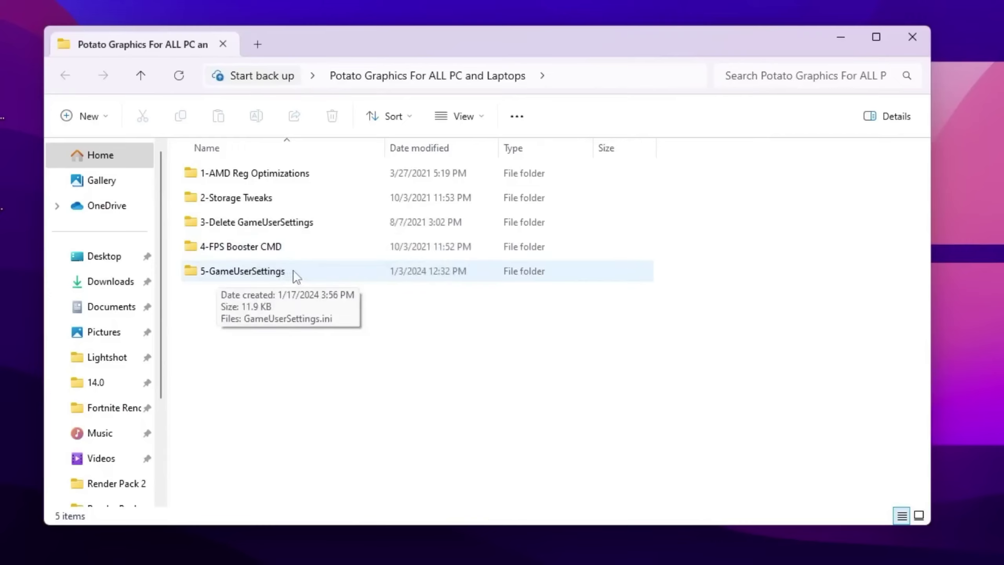
- Read Read Me (Important).txt inside 1-AMD Reg Optimizations, then close Notepad
double_click(308, 171)
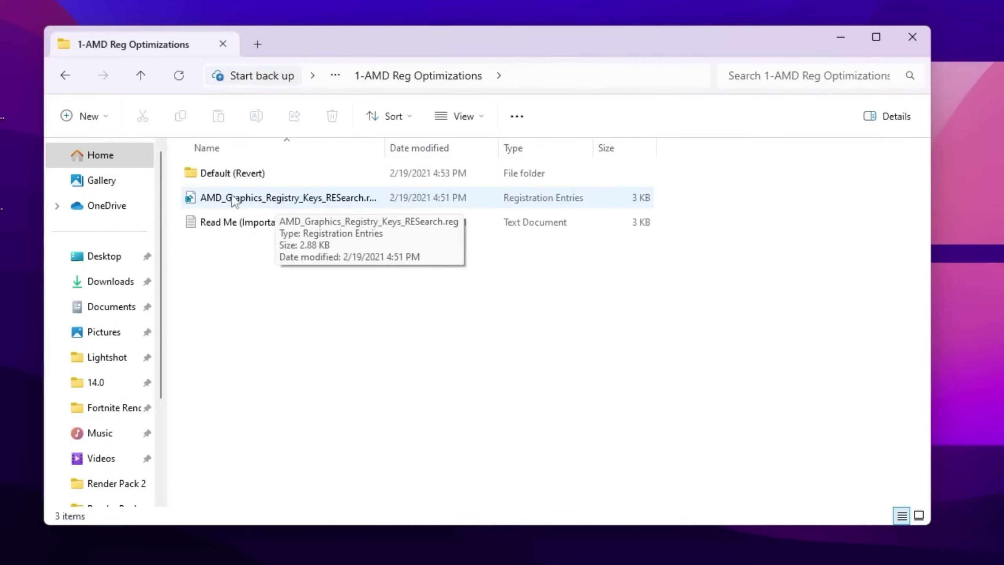
click(236, 220)
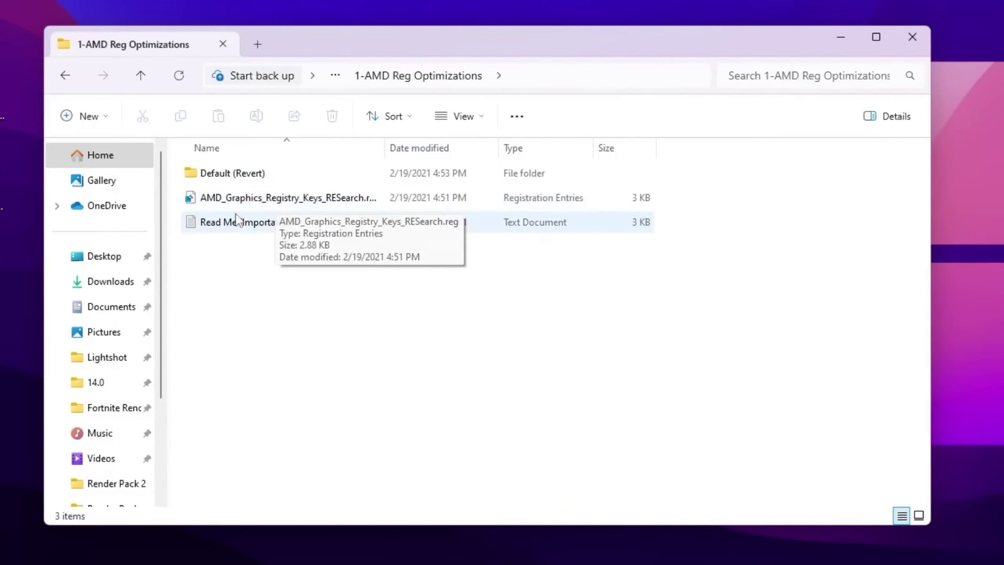
double_click(243, 224)
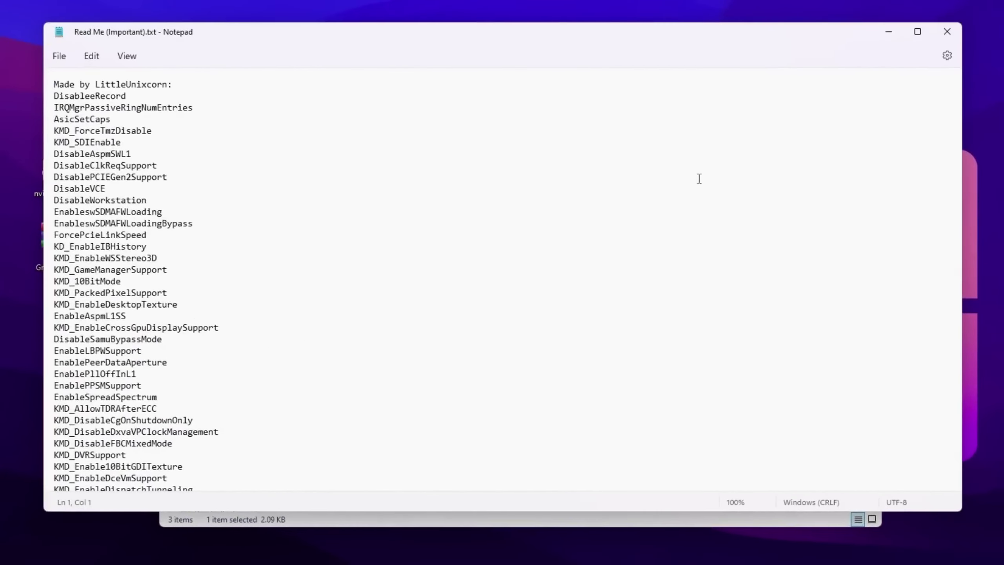
click(947, 31)
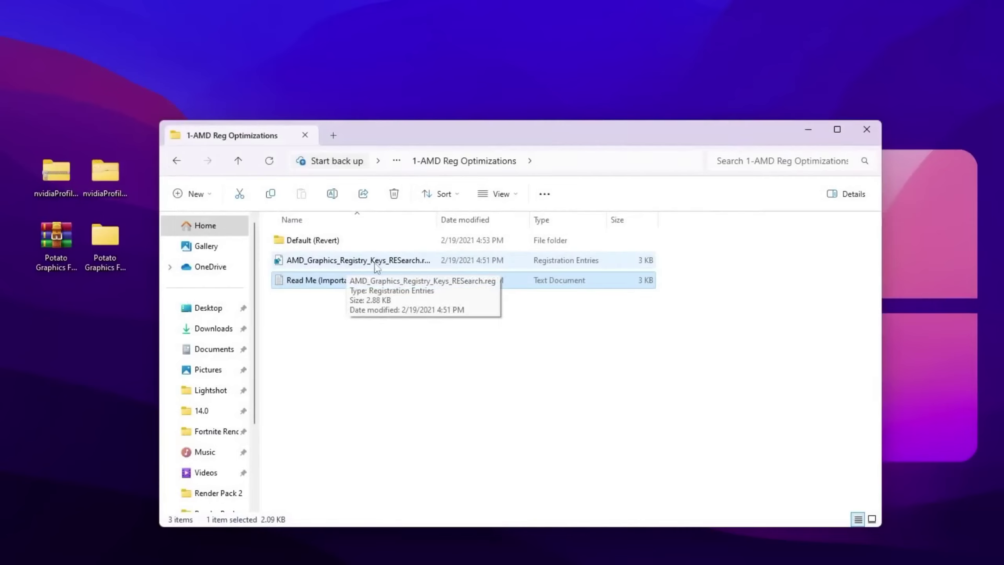
- Go back to the pack folder and run SSD Tweaks.bat from 2-Storage Tweaks
key(alt+Left)
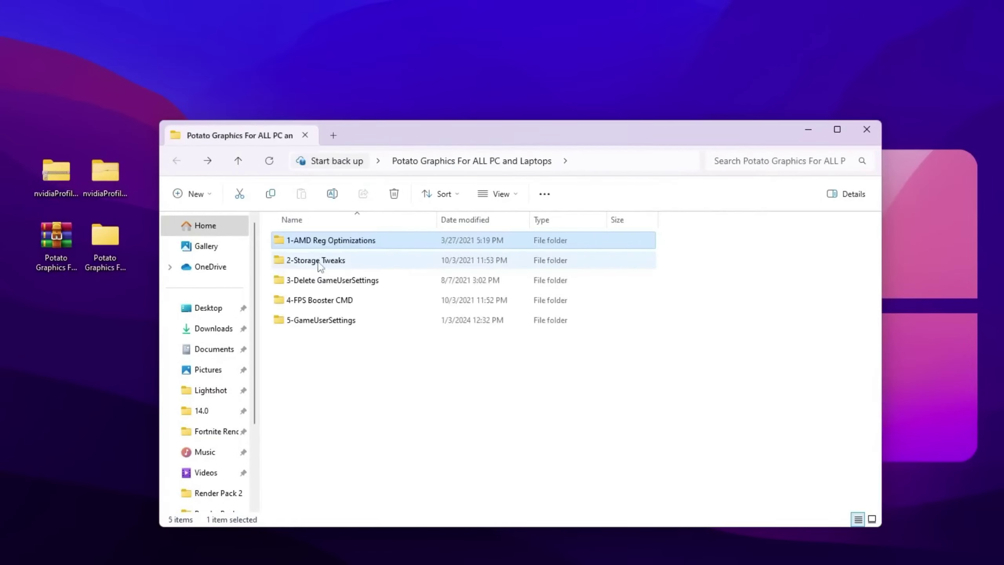
double_click(303, 262)
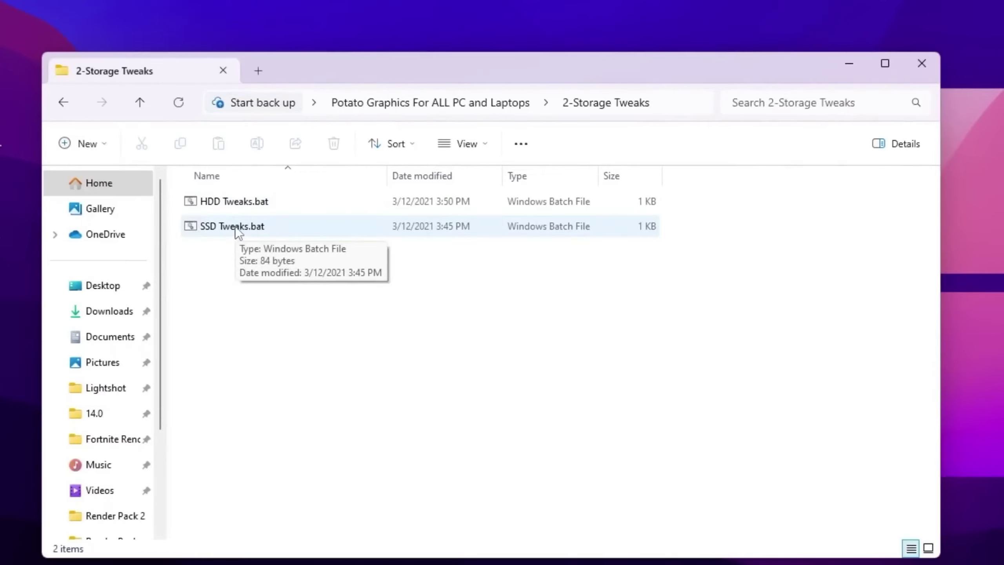
double_click(236, 226)
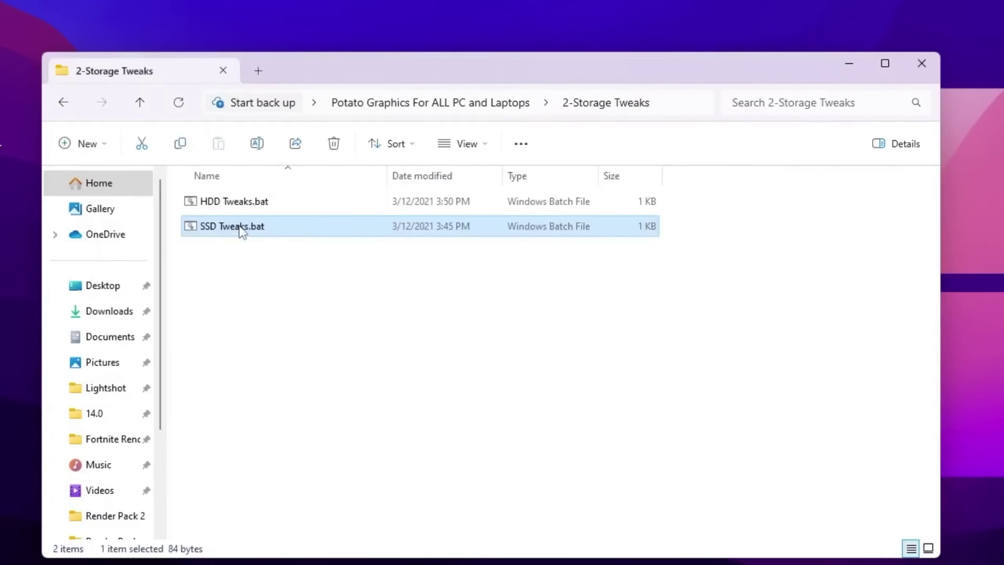
- View the batch file in 3-Delete GameUserSettings, then return to the pack's main folder
key(alt+Left)
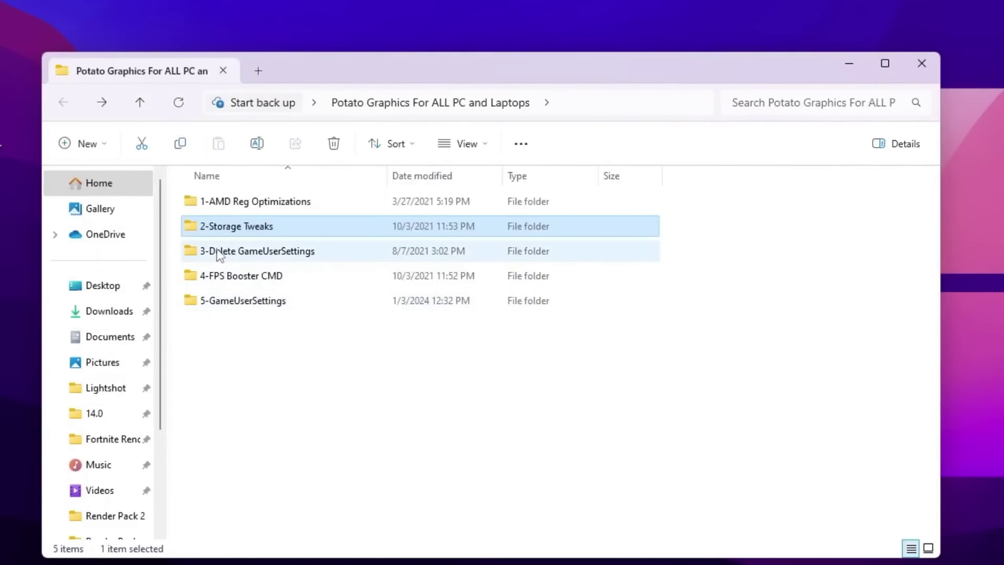
double_click(273, 251)
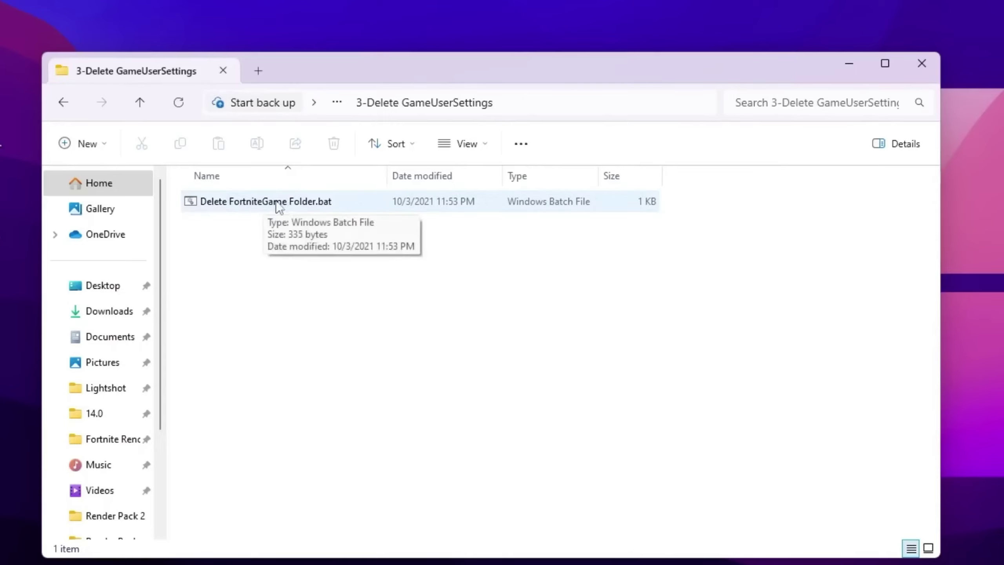
key(alt+Left)
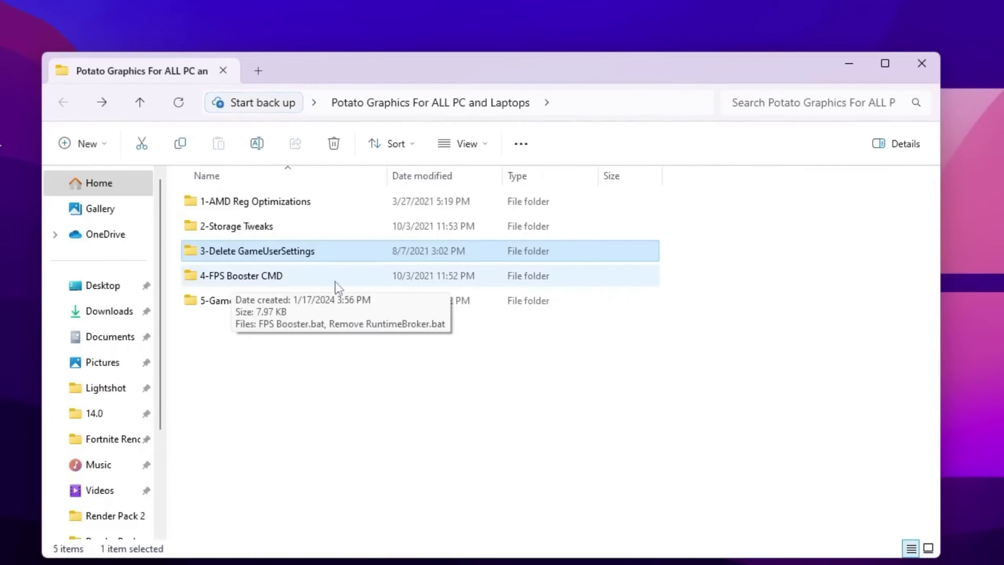
- Run FPS Booster.bat and Remove RuntimeBroker.bat from 4-FPS Booster CMD, then go back up
double_click(236, 275)
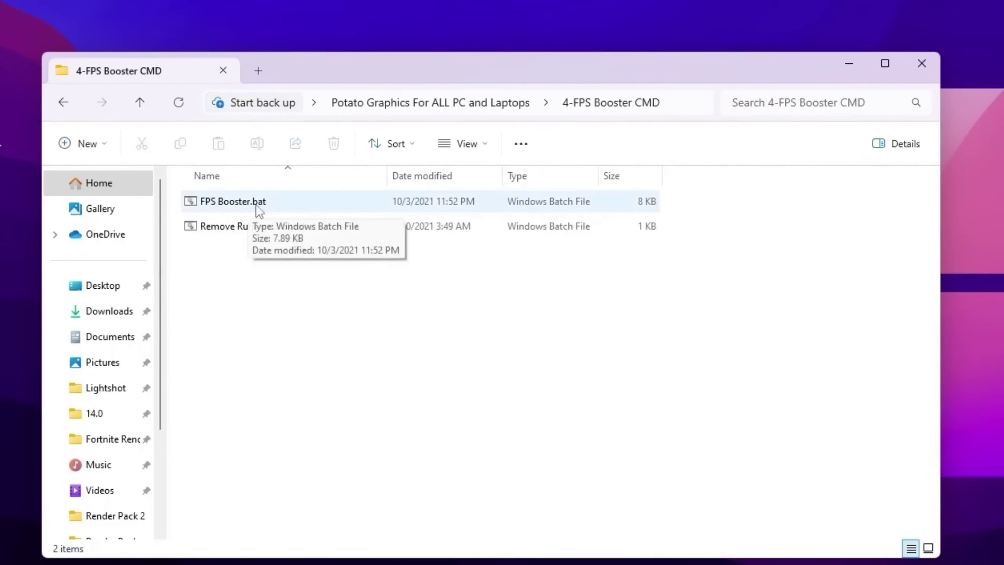
double_click(215, 195)
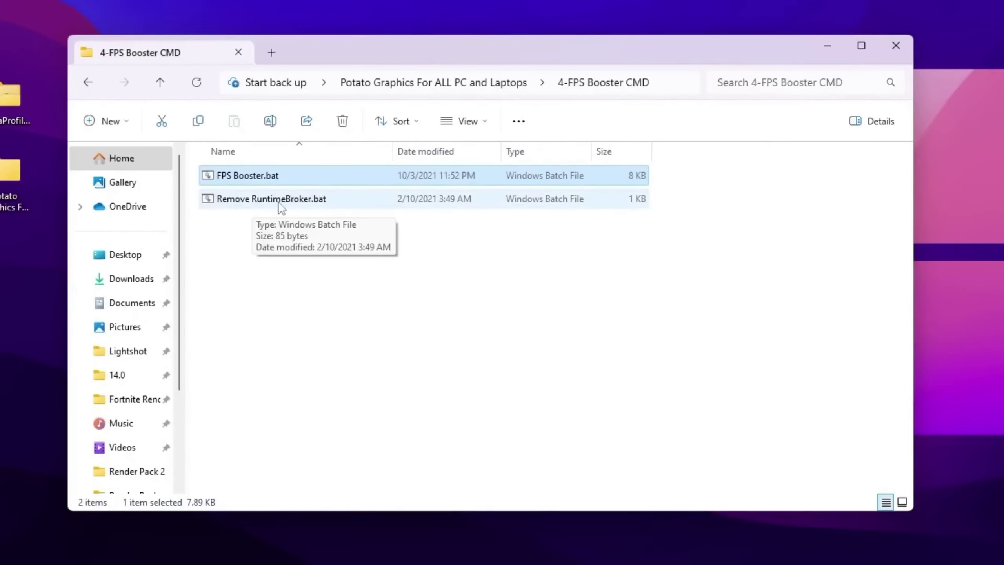
double_click(268, 200)
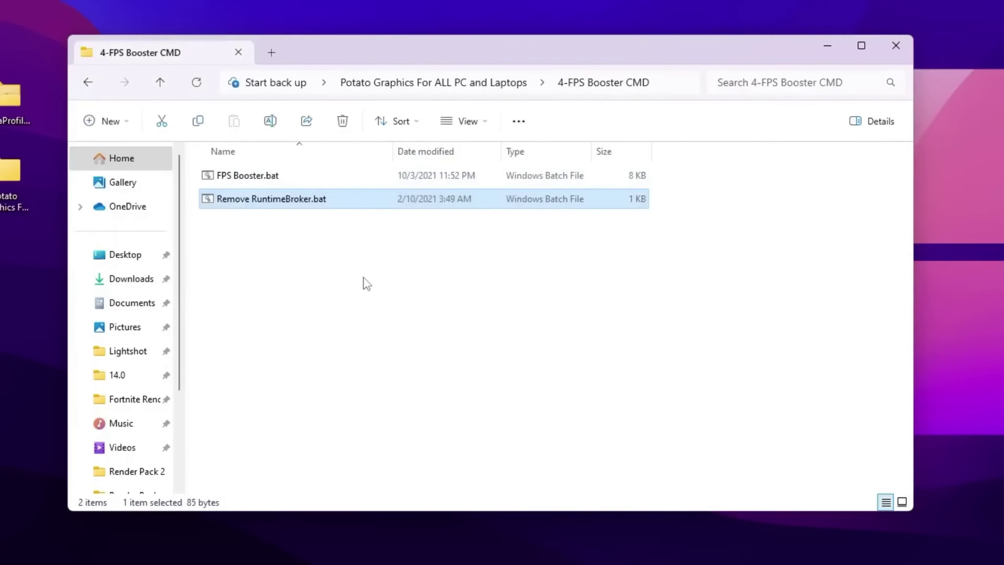
key(alt+Left)
mouse_move(363, 274)
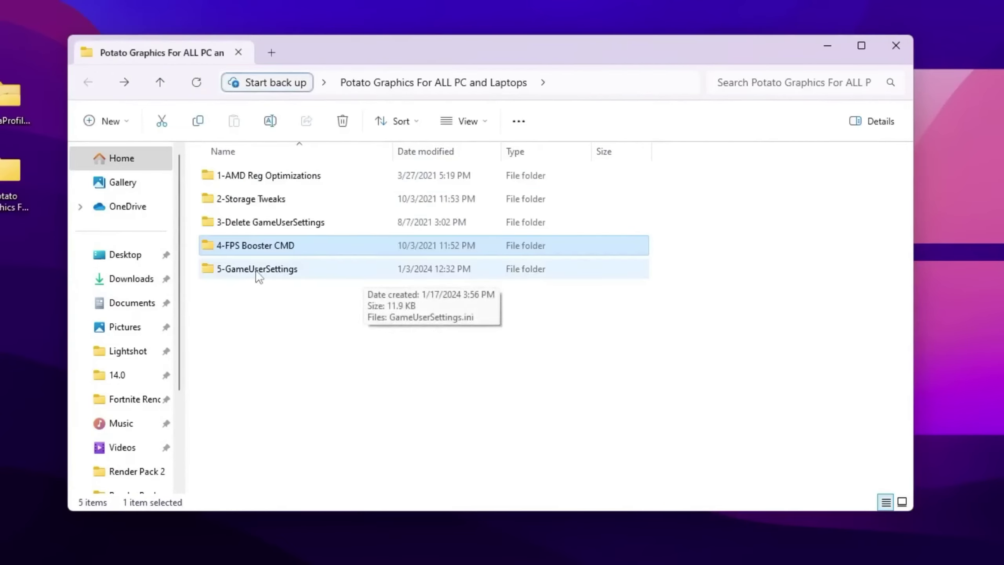
- Copy GameUserSettings.ini from the 5-GameUserSettings folder to the clipboard
double_click(287, 270)
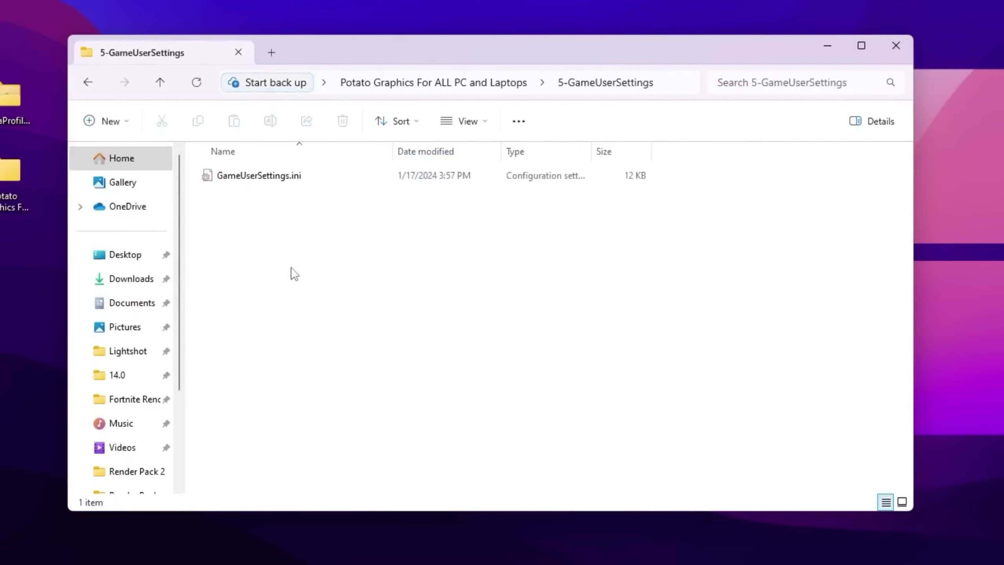
right_click(255, 174)
right_click(252, 173)
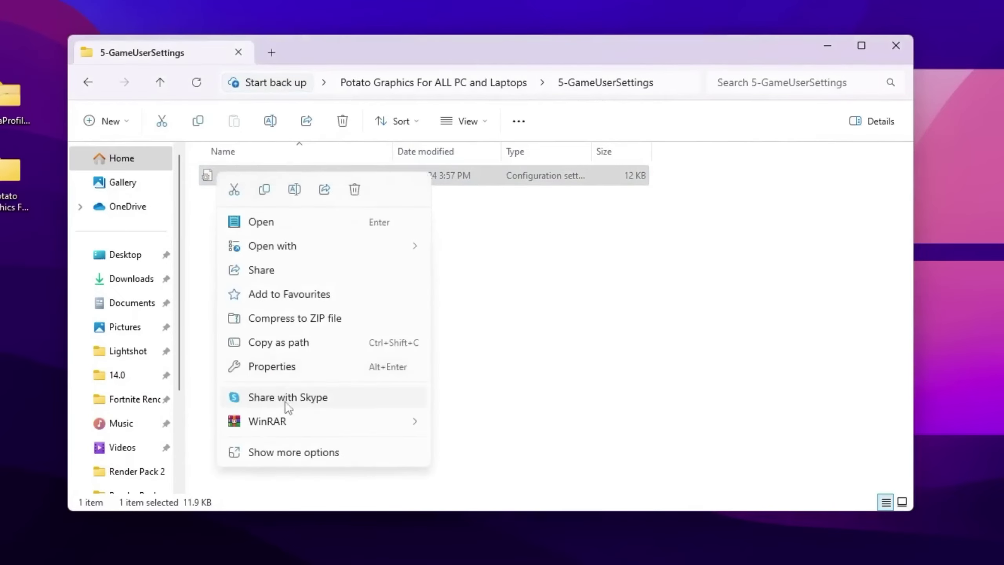
click(288, 453)
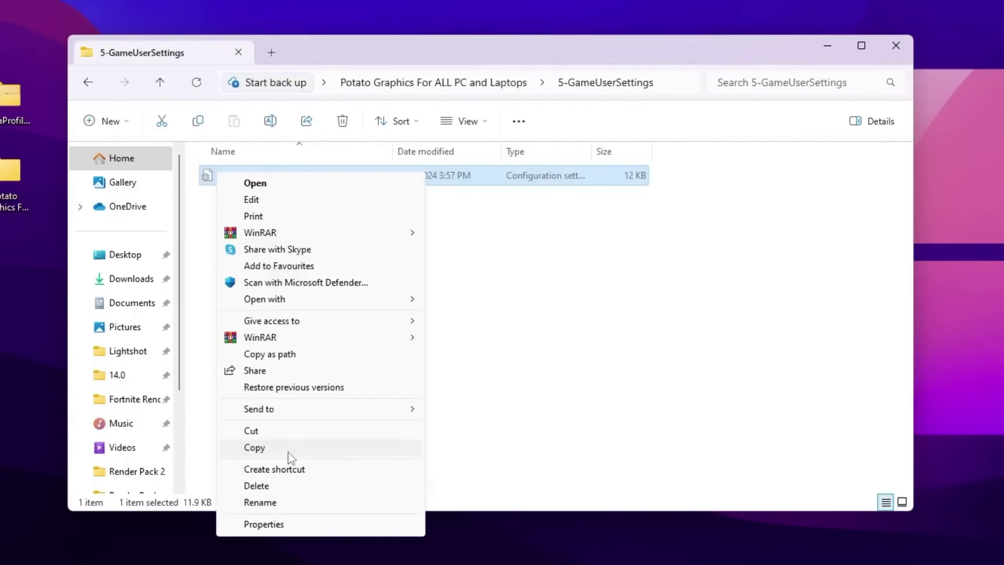
click(265, 448)
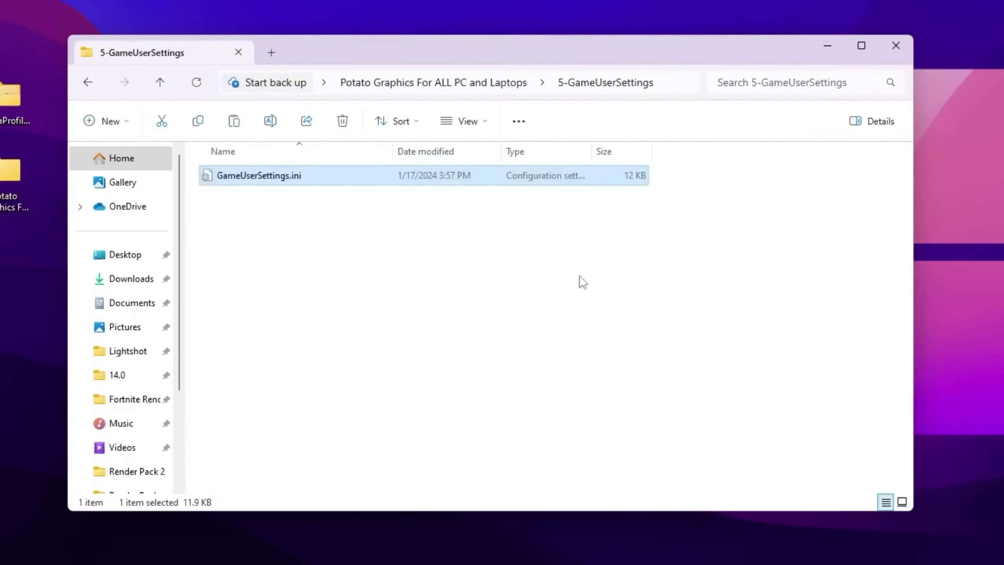
- Open %localappdata% and go to FortniteGame\Saved\Config\WindowsClient
click(892, 46)
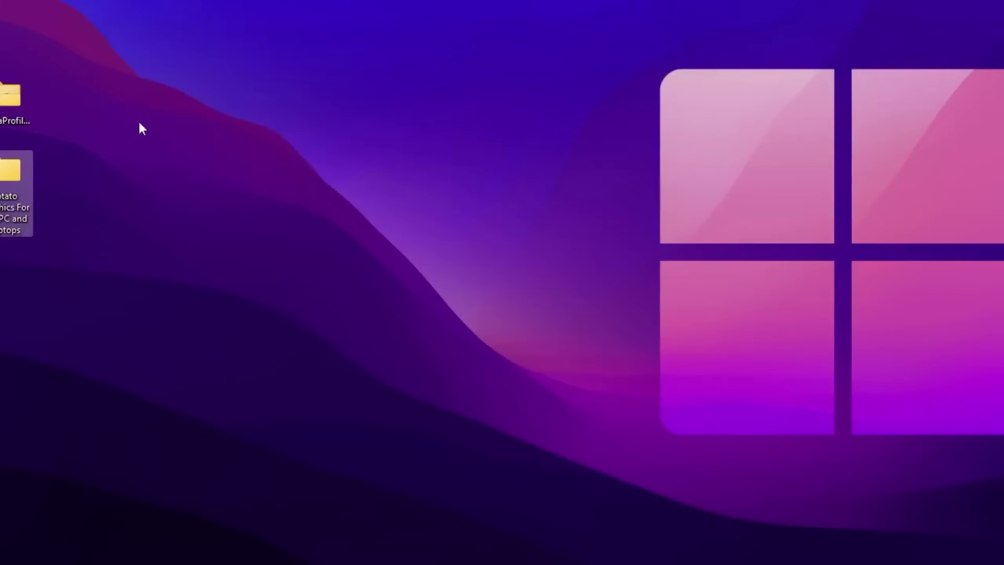
key(super+r)
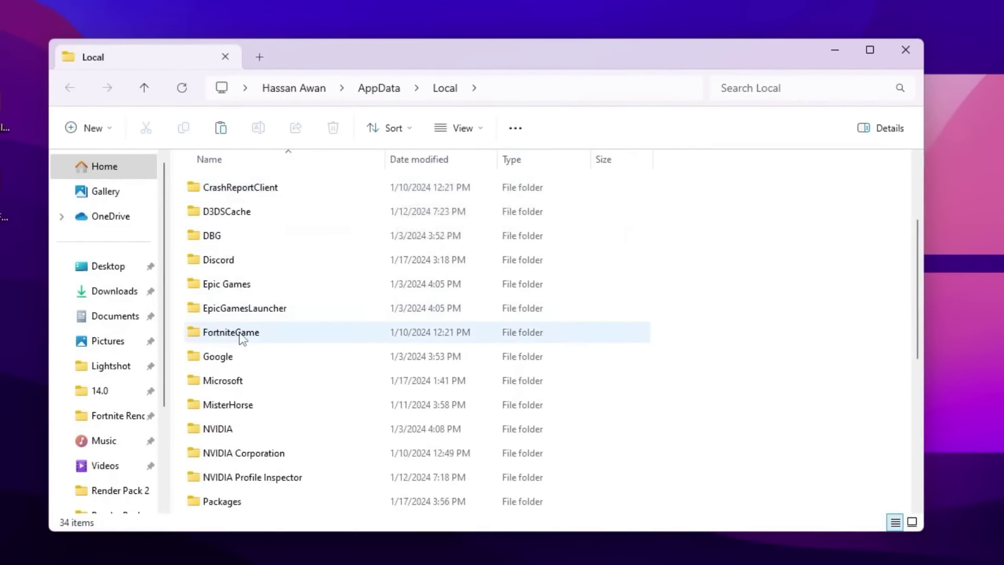
mouse_move(237, 334)
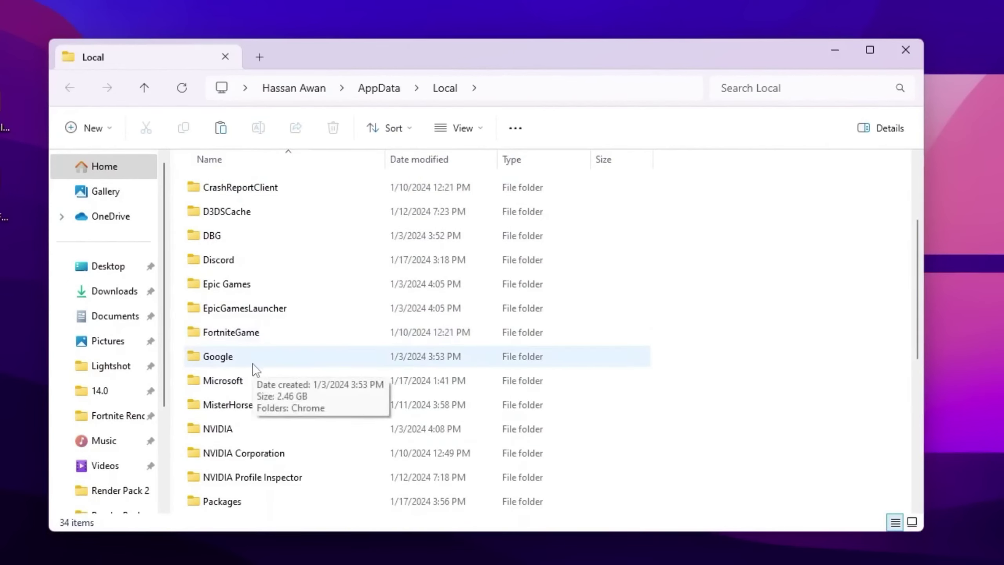
double_click(223, 331)
double_click(219, 188)
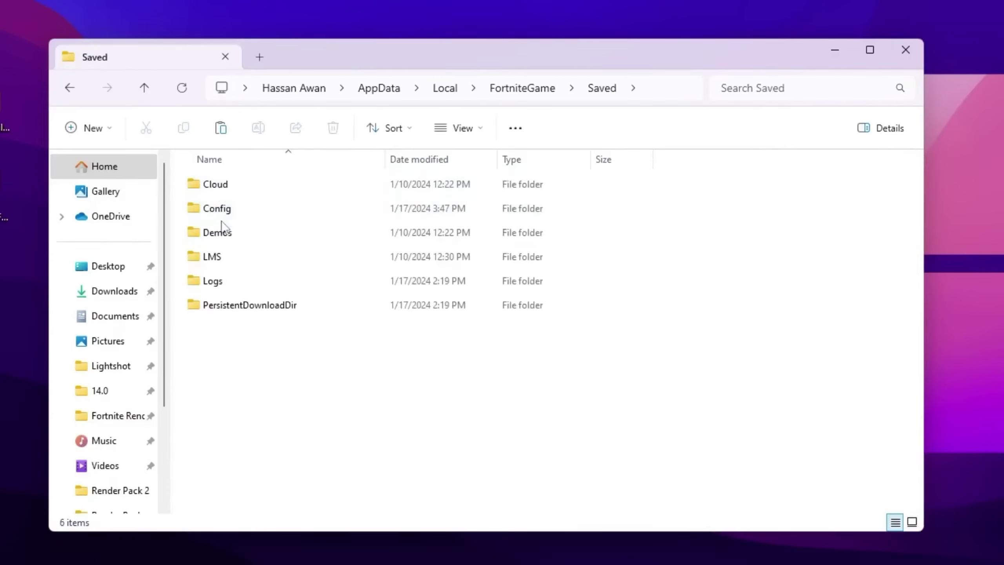
double_click(218, 208)
double_click(250, 210)
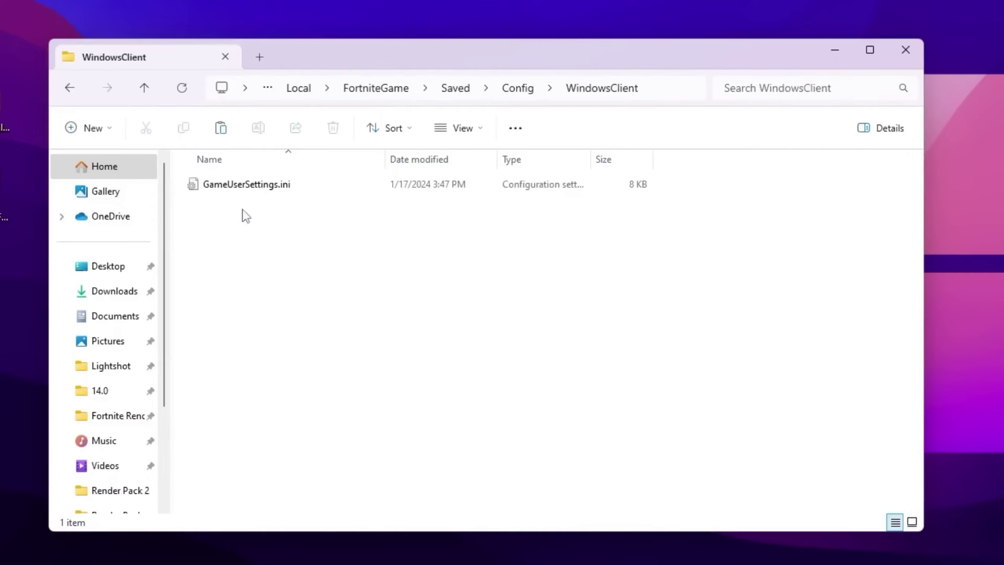
- Paste the copied GameUserSettings.ini, replace the existing file, and close Explorer
right_click(322, 233)
click(380, 482)
click(362, 343)
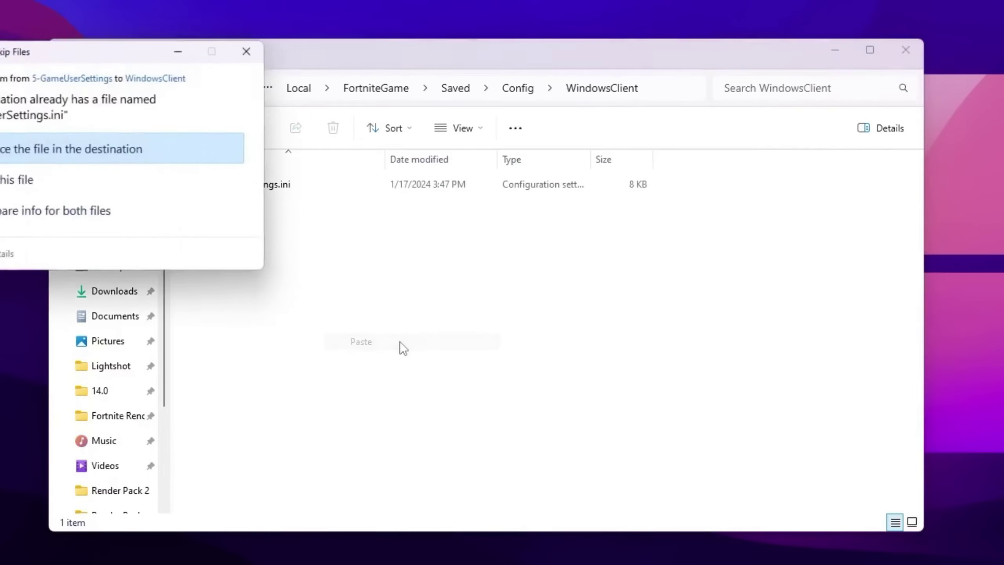
click(39, 144)
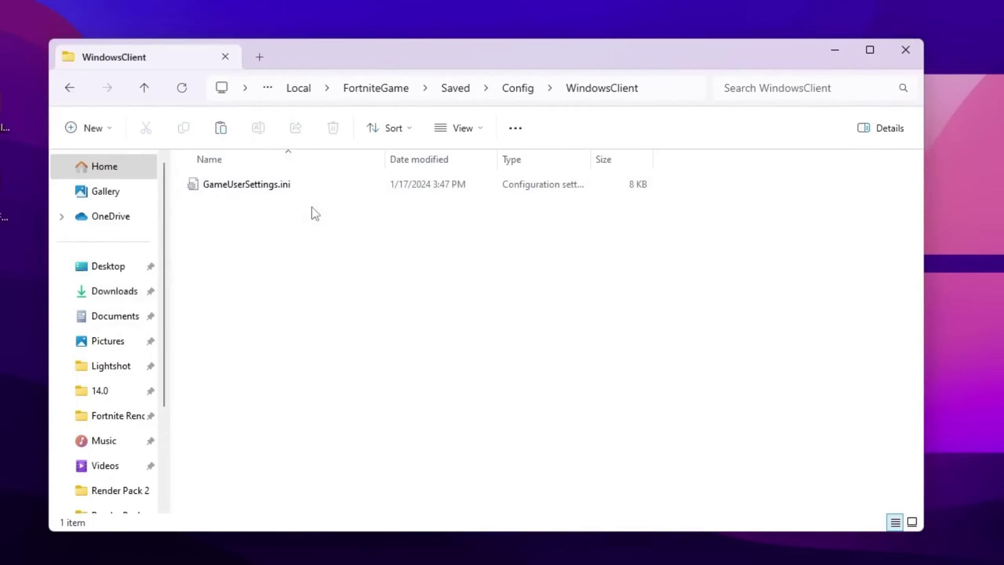
click(904, 51)
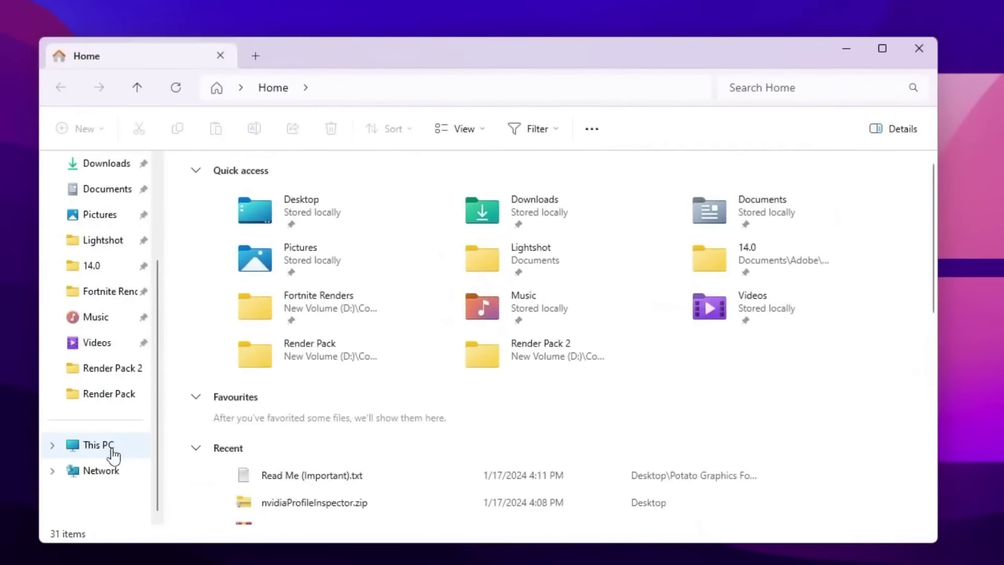
- Browse to C:\Program Files\Epic Games\Fortnite\FortniteGame\Binaries\Win64 and scroll to FortniteClient-Win64-Shipping.exe
click(117, 447)
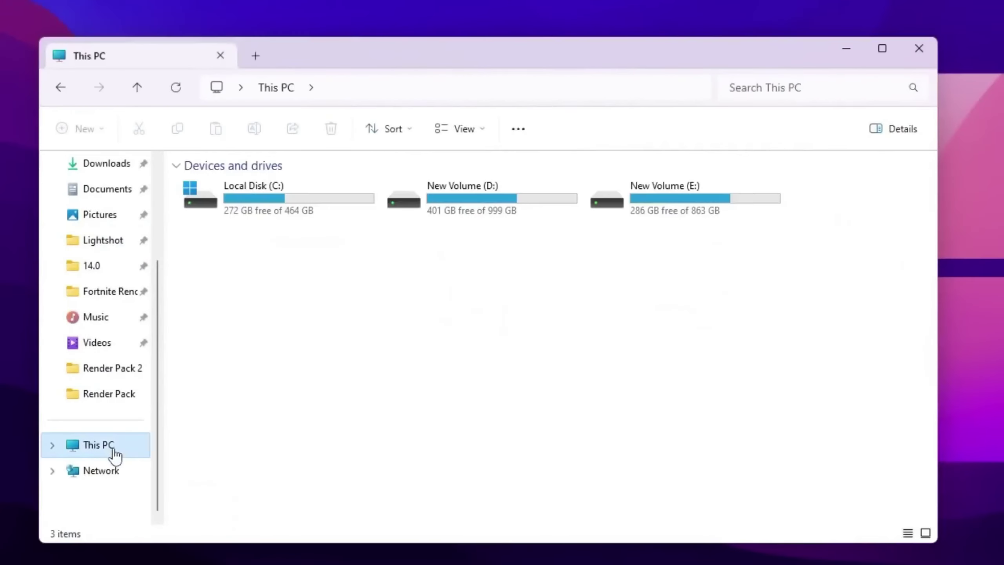
double_click(248, 193)
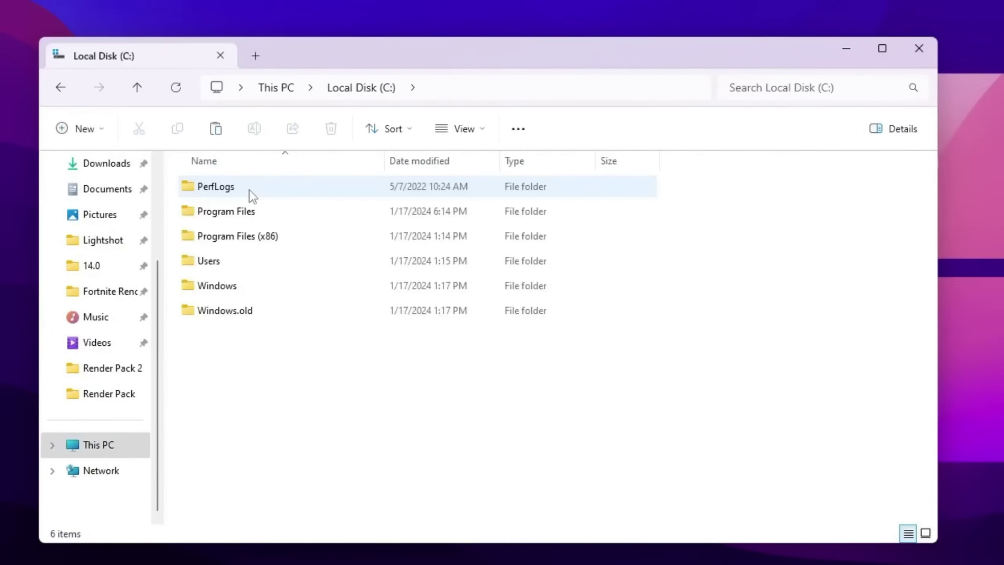
double_click(248, 214)
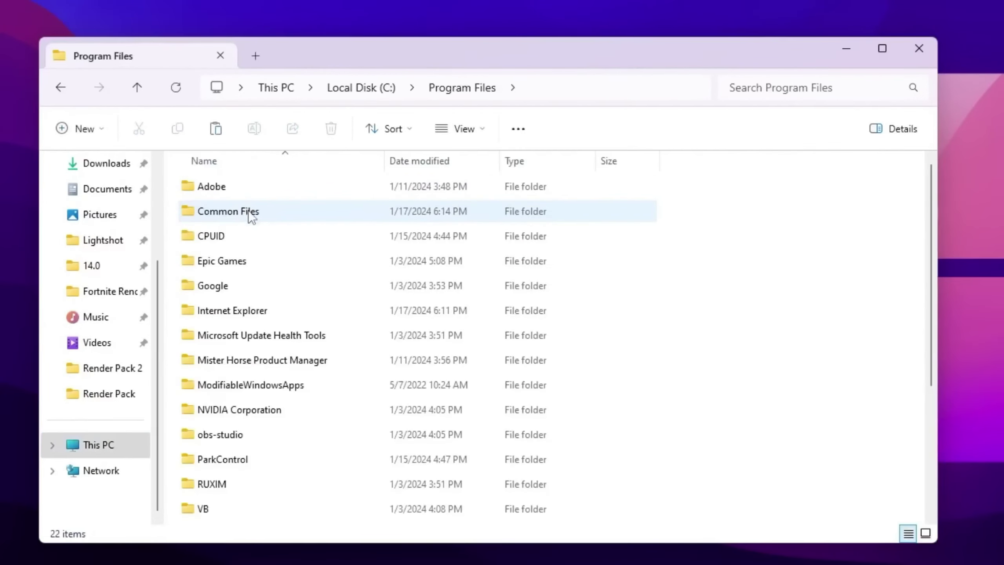
double_click(221, 260)
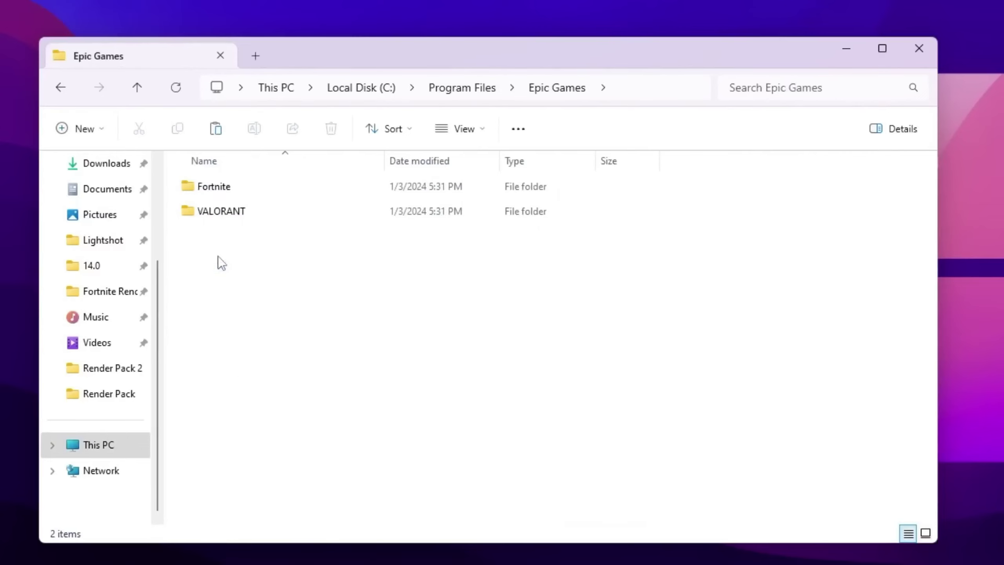
double_click(229, 193)
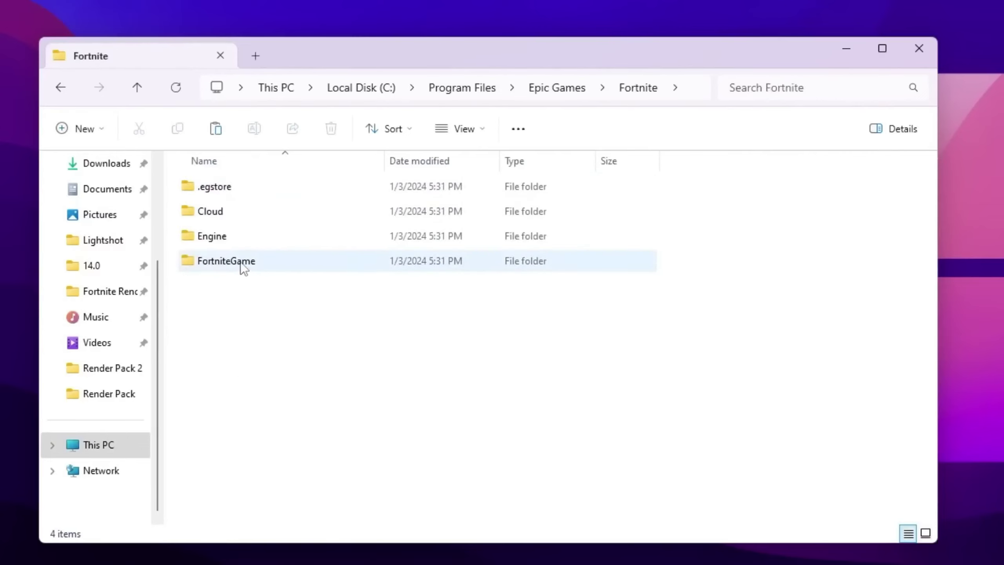
double_click(240, 262)
double_click(224, 192)
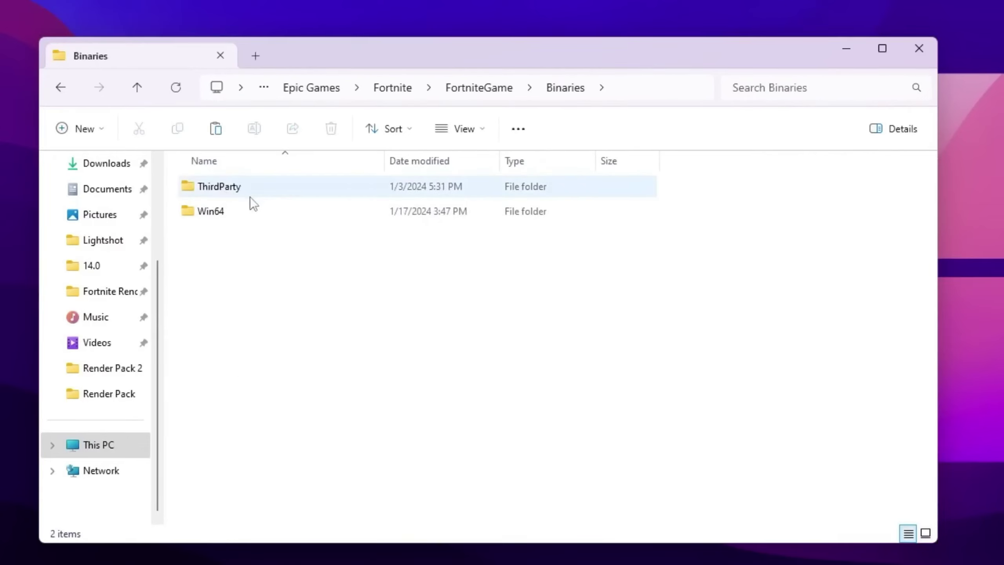
double_click(253, 202)
scroll(356, 233, down, 10)
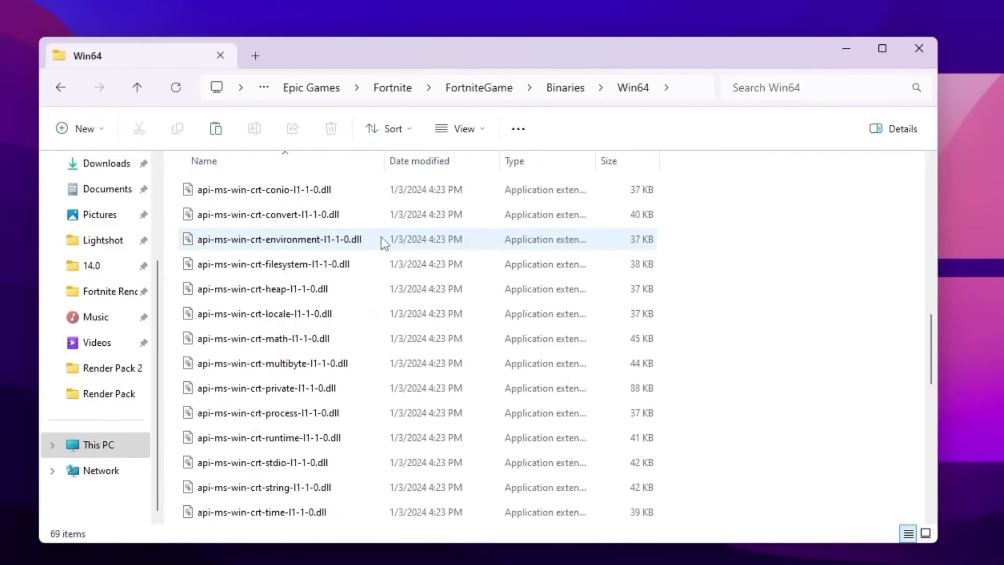
scroll(381, 239, down, 5)
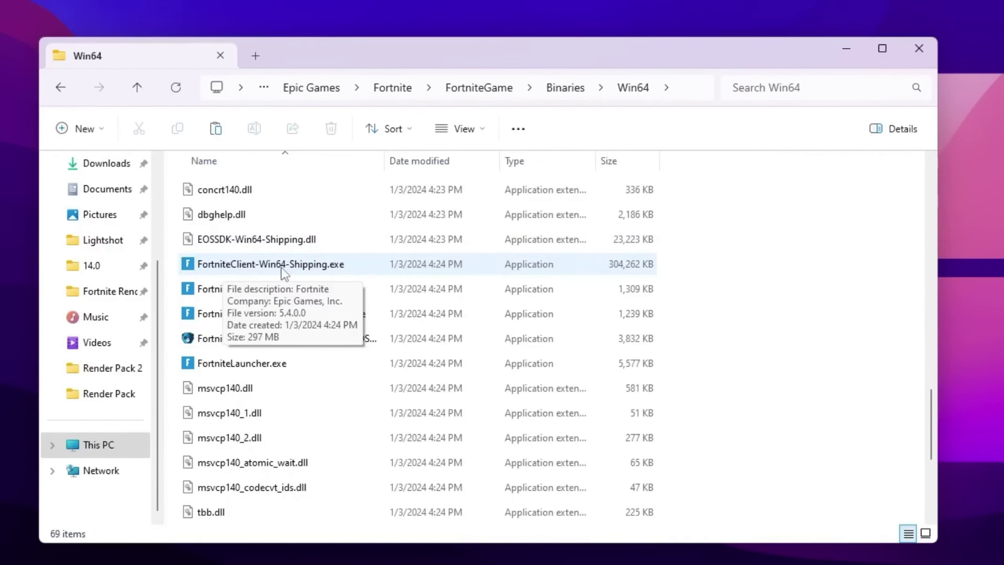
- Give FortniteClient-Win64-Shipping.exe disabled full-screen optimisations and an Application high DPI scaling override
right_click(244, 267)
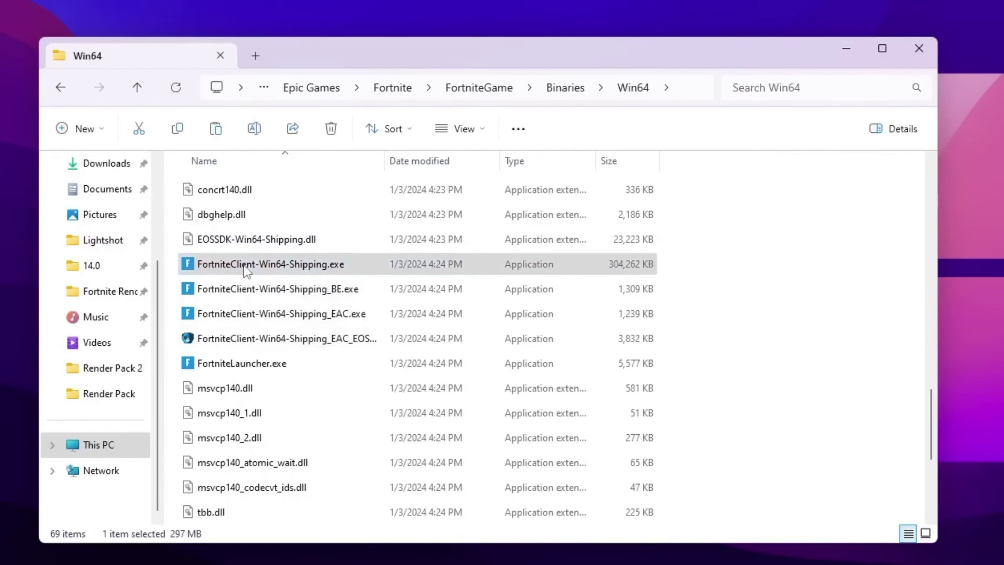
click(310, 162)
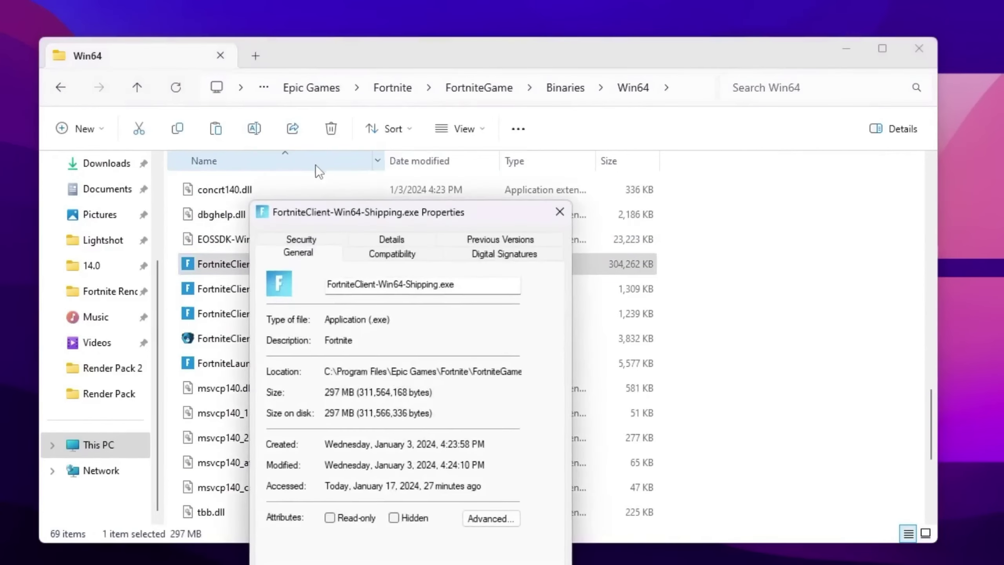
click(394, 253)
drag(390, 209, 411, 72)
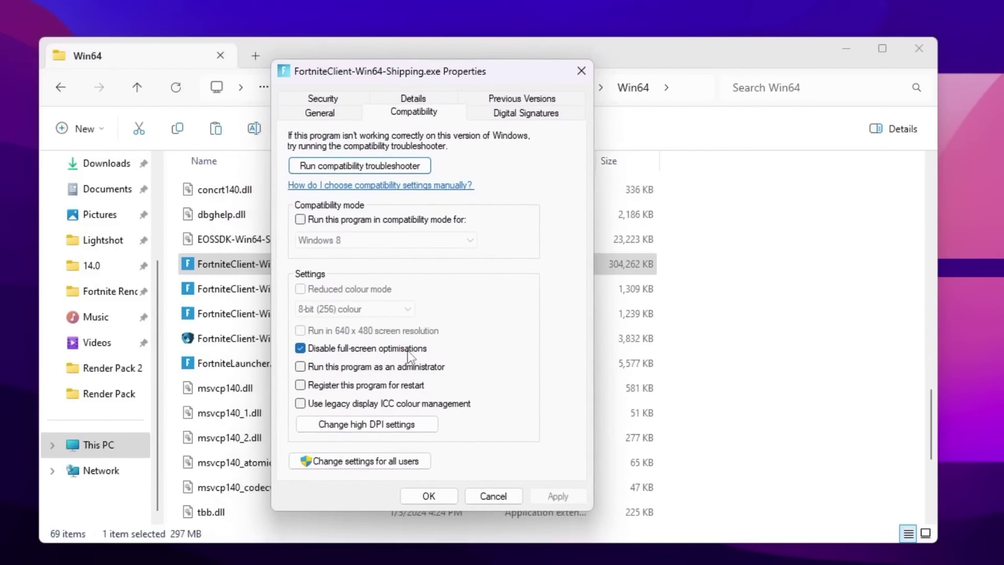
click(352, 424)
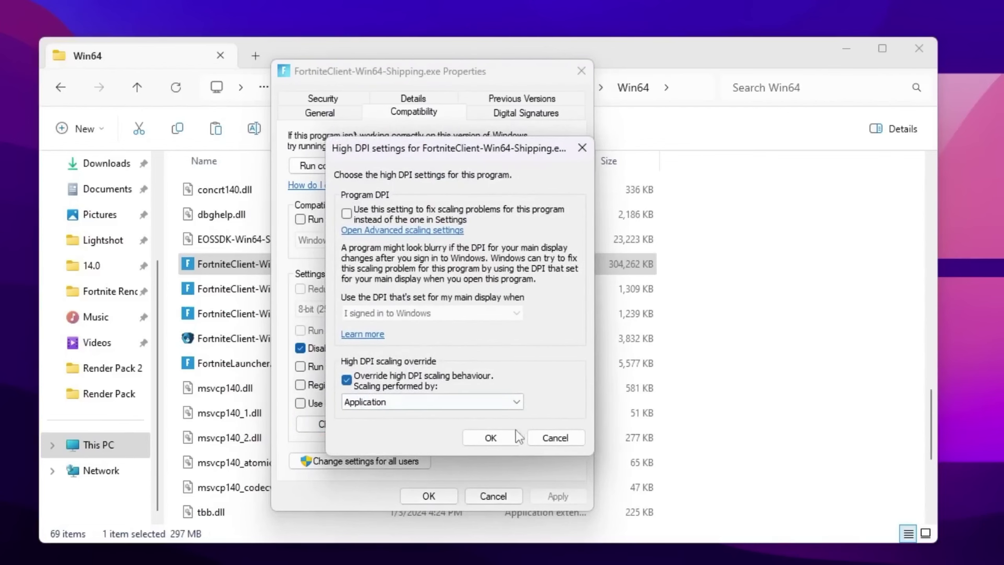
click(492, 437)
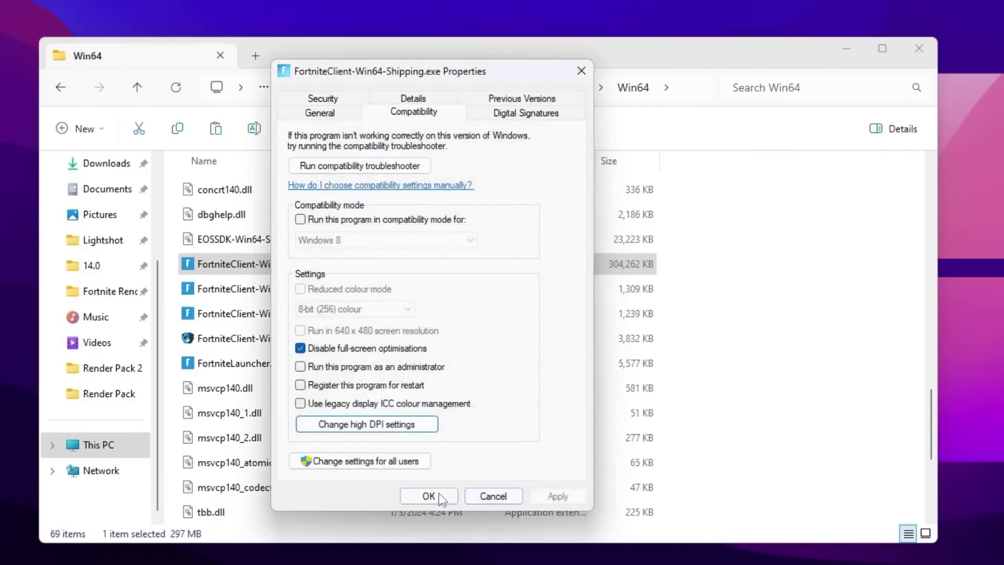
click(429, 495)
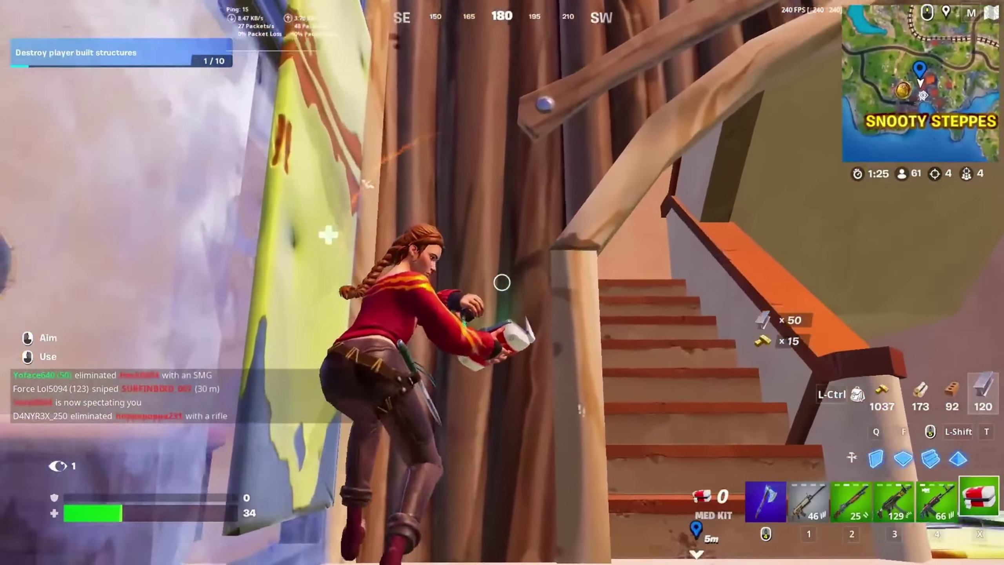
key(Tab)
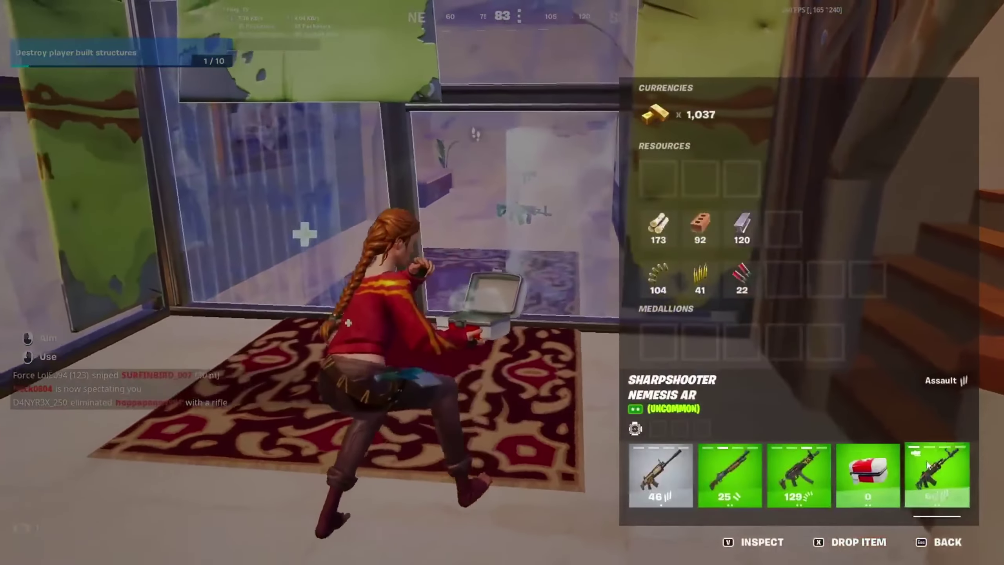
key(Tab)
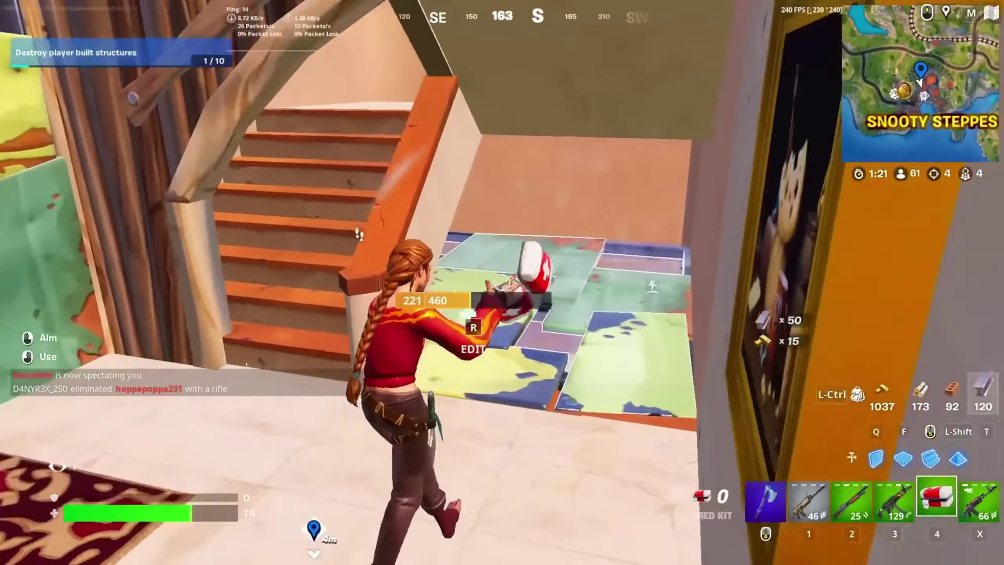